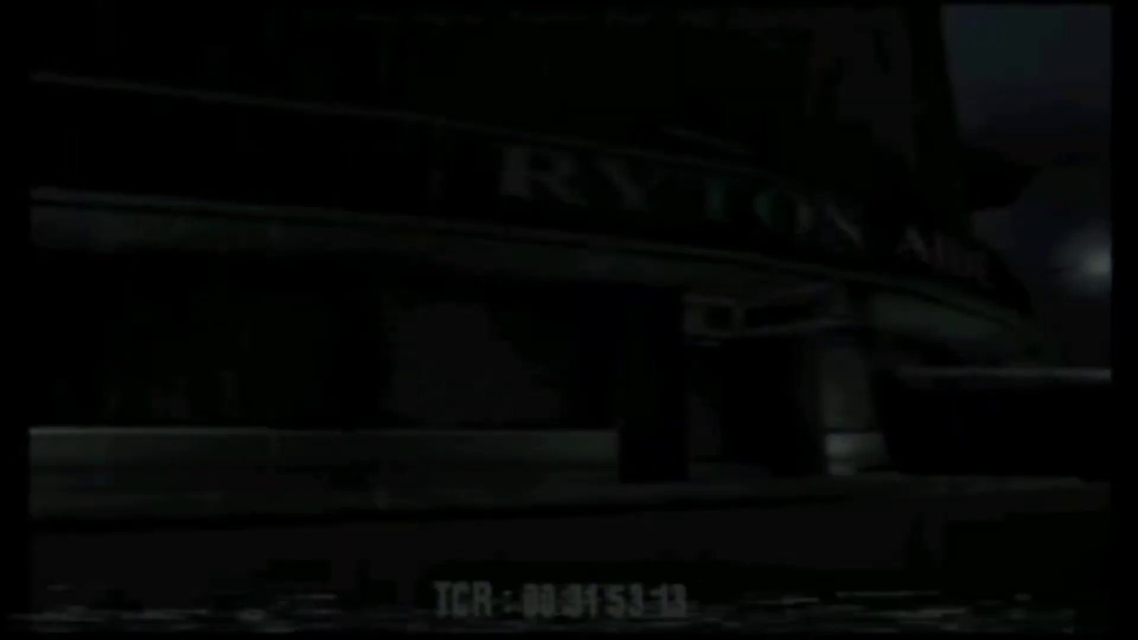
Step: Skip the Rockstar intro to Manhunt's main menu, then Alt+Tab out to the Steam library
{"action": "key", "text": "Escape"}
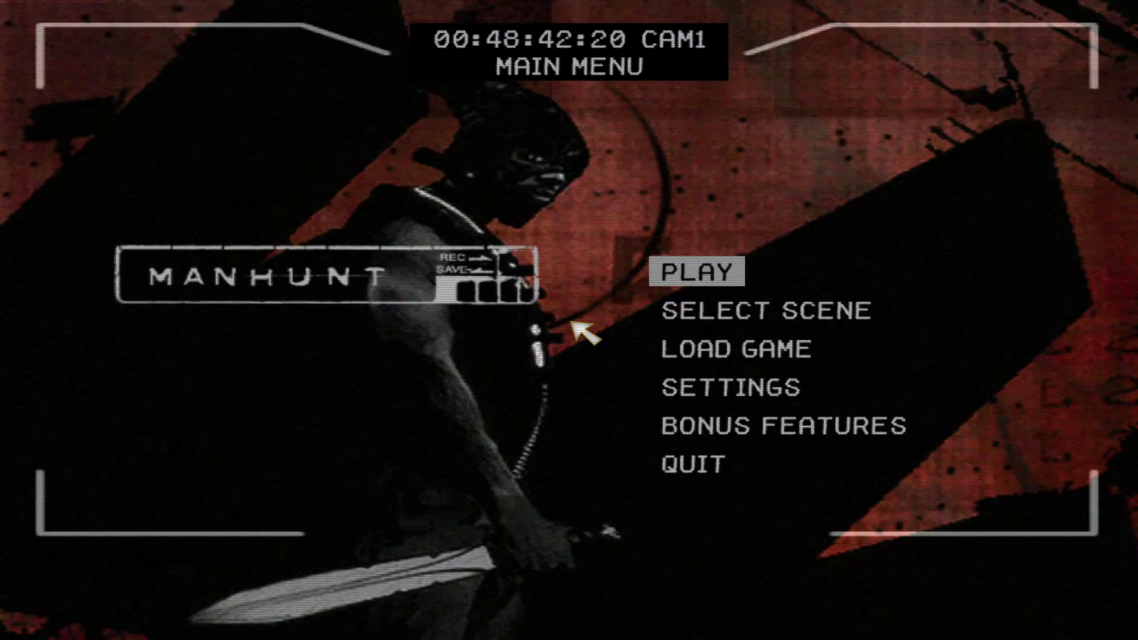
{"action": "key", "text": "alt+Tab"}
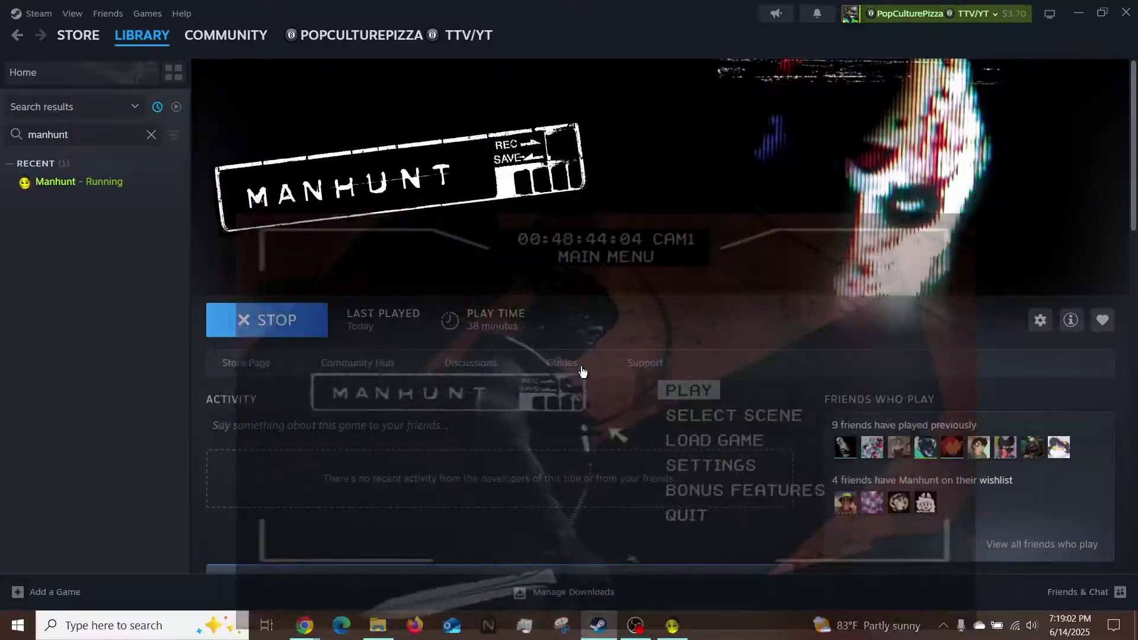
{"action": "mouse_move", "coordinate": [304, 626]}
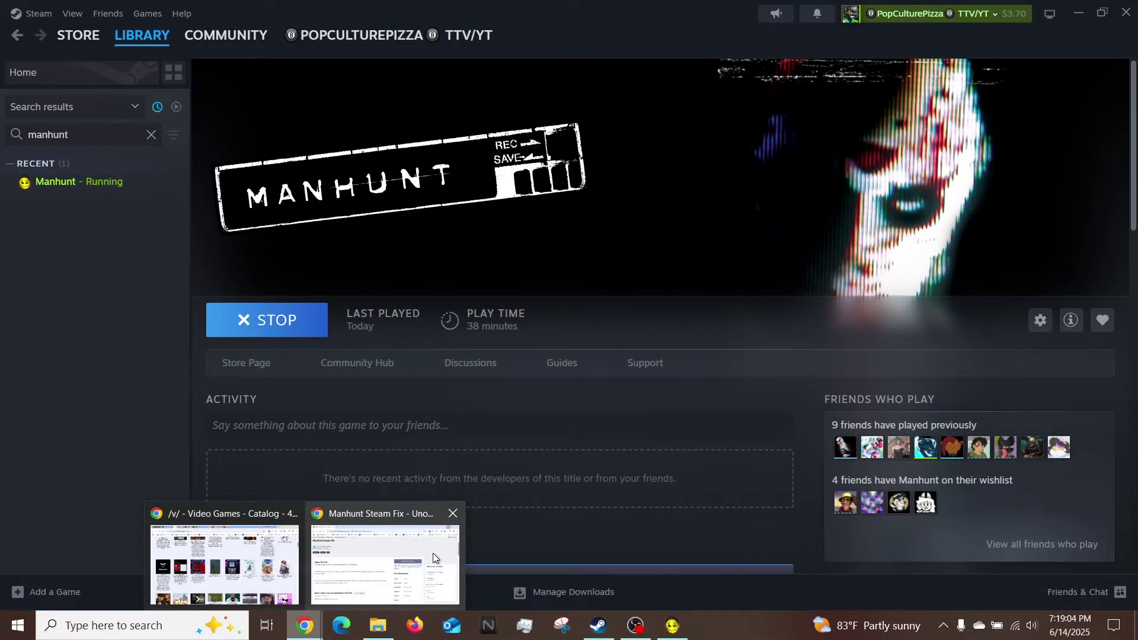
Step: Bring up Chrome showing the Steam Community Manhunt gate and looping fix guide
{"action": "left_click", "coordinate": [432, 556]}
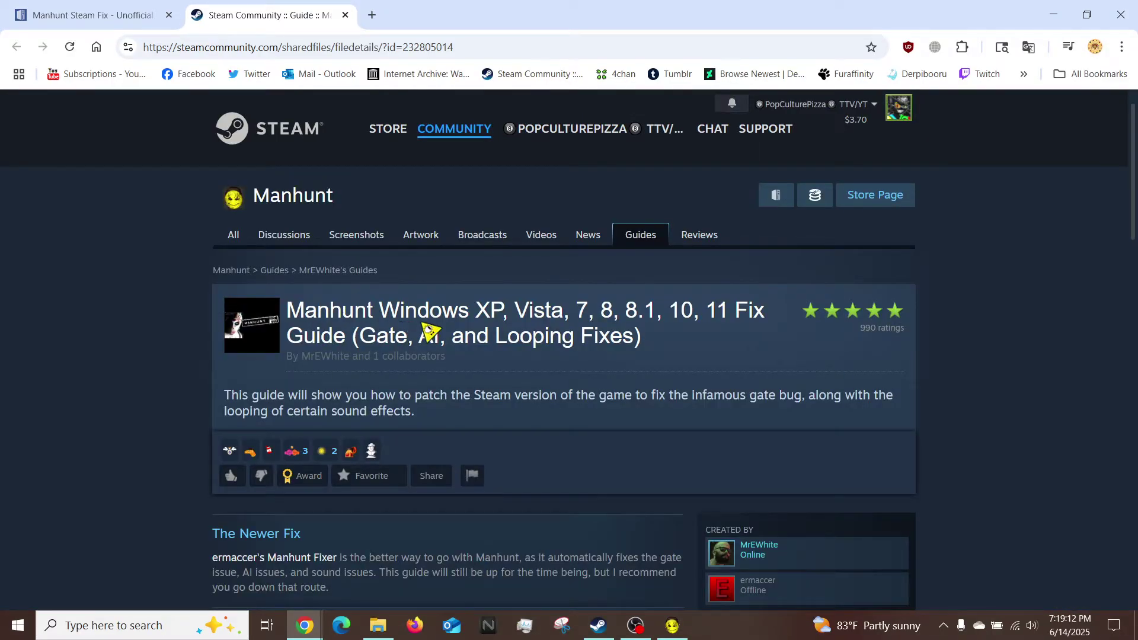
{"action": "scroll", "coordinate": [396, 362], "scroll_direction": "down", "scroll_amount": 2}
{"action": "scroll", "coordinate": [398, 363], "scroll_direction": "down", "scroll_amount": 4}
{"action": "scroll", "coordinate": [483, 356], "scroll_direction": "up", "scroll_amount": 2}
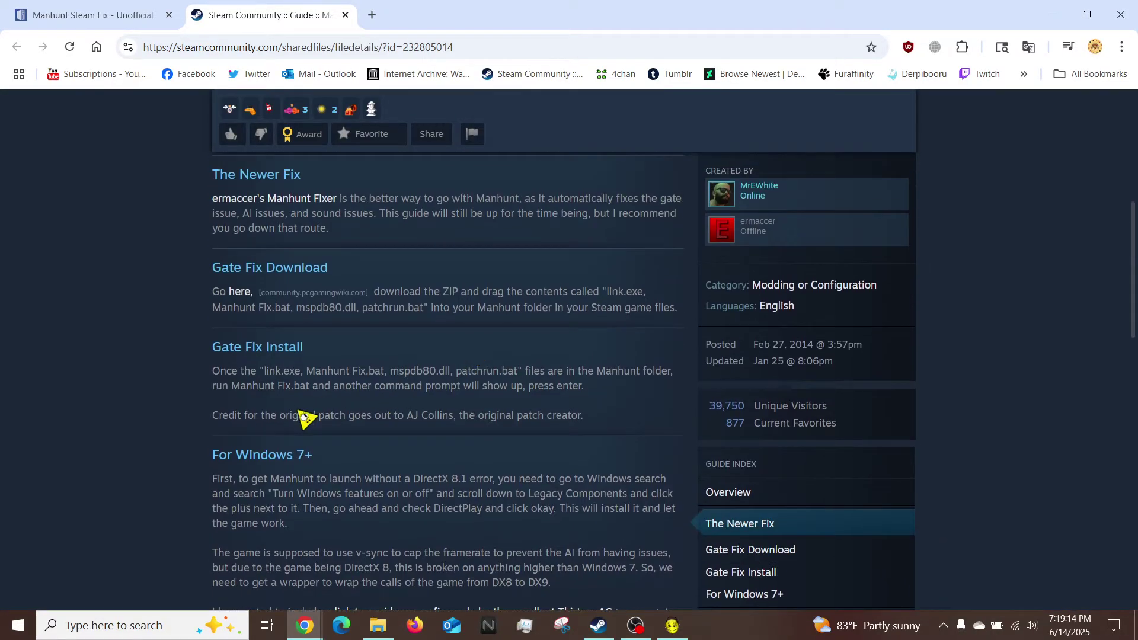
Step: Download Manhunt Fix.zip from PCGamingWiki's Manhunt Steam Fix page, then close the running game
{"action": "key", "text": "ctrl+shift+Tab"}
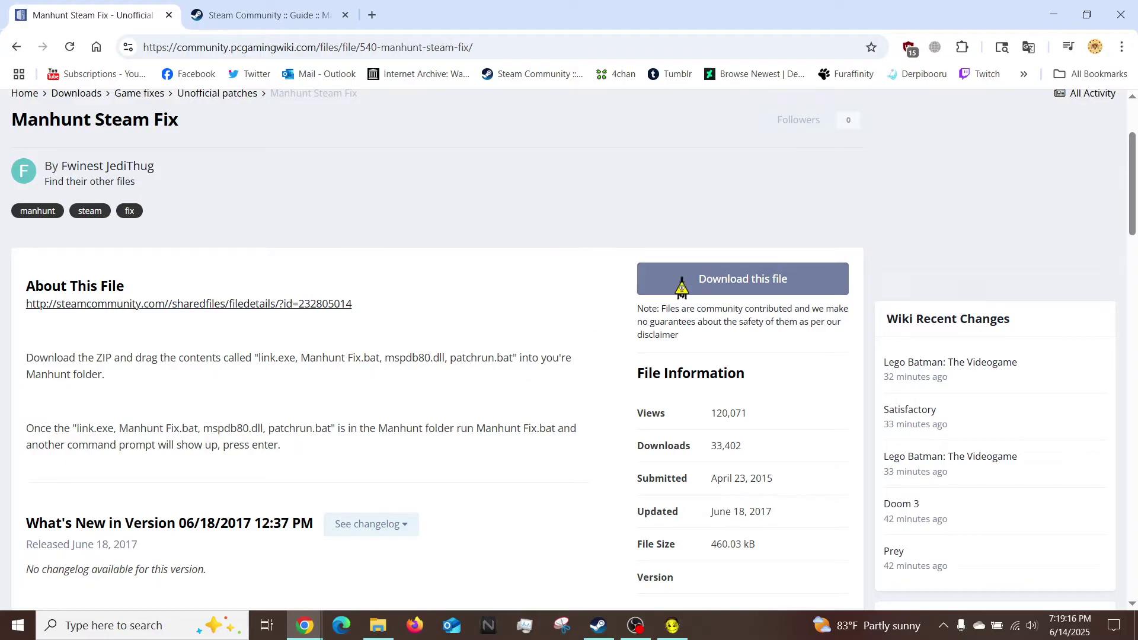
{"action": "left_click", "coordinate": [681, 280]}
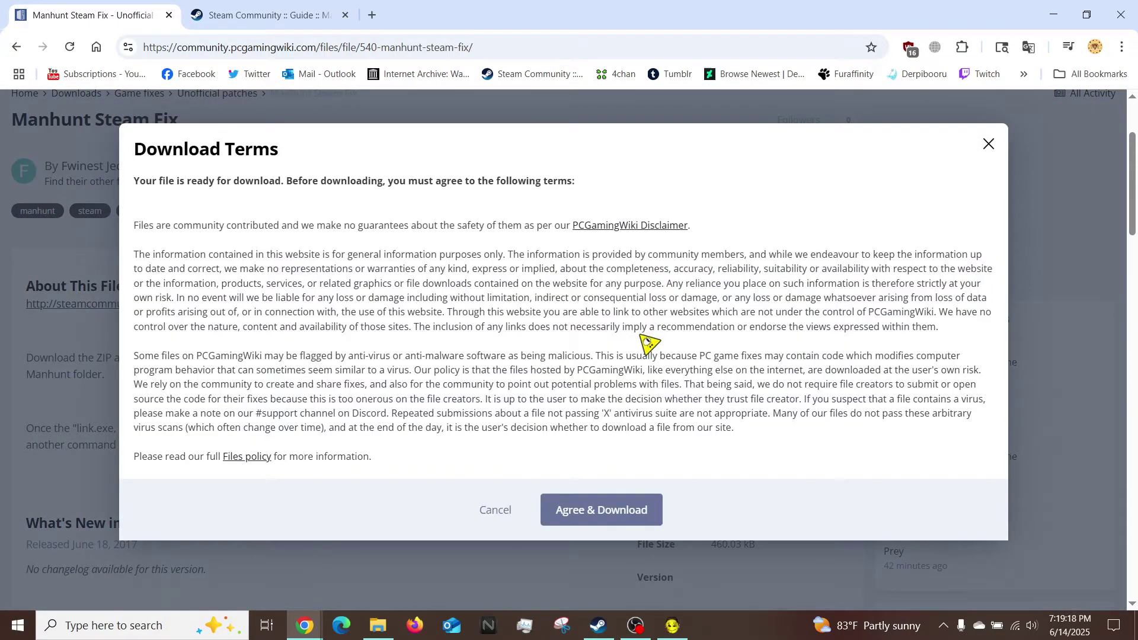
{"action": "left_click", "coordinate": [591, 509]}
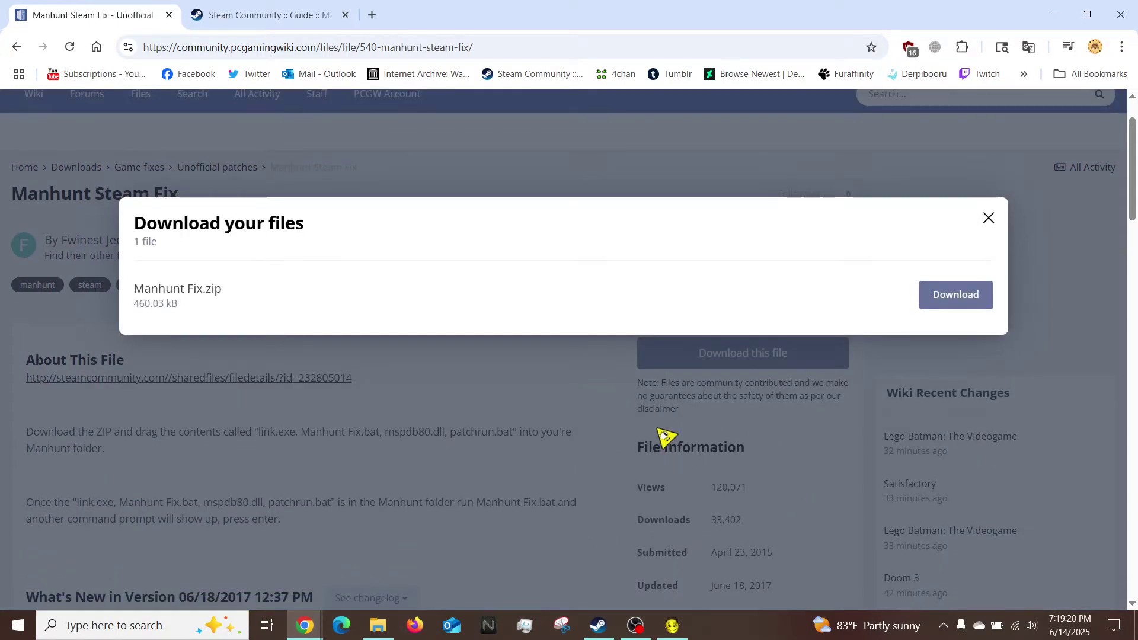
{"action": "left_click", "coordinate": [954, 297]}
{"action": "scroll", "coordinate": [693, 355], "scroll_direction": "down", "scroll_amount": 2}
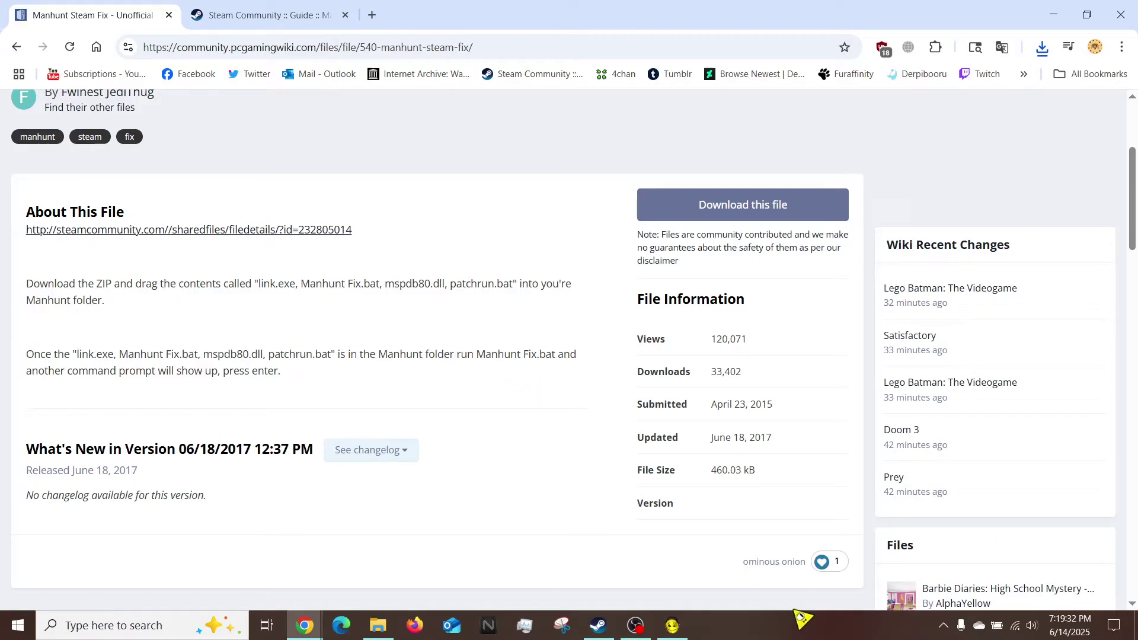
{"action": "left_click", "coordinate": [671, 570]}
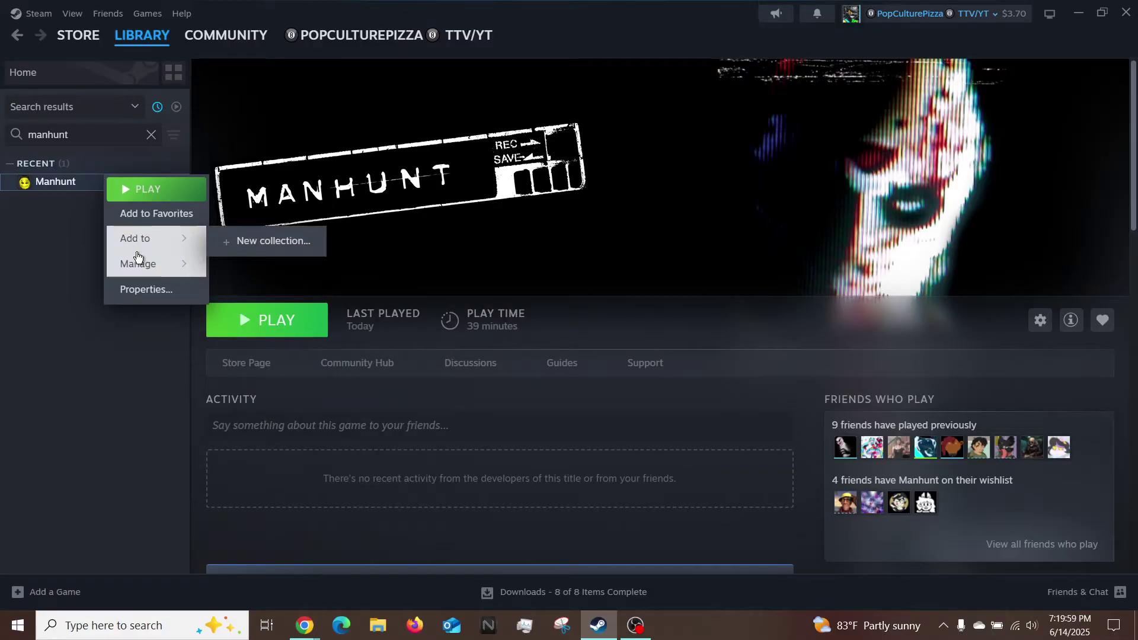
Step: Open the Manhunt install folder from Steam's local files
{"action": "mouse_move", "coordinate": [139, 264]}
{"action": "left_click", "coordinate": [283, 297]}
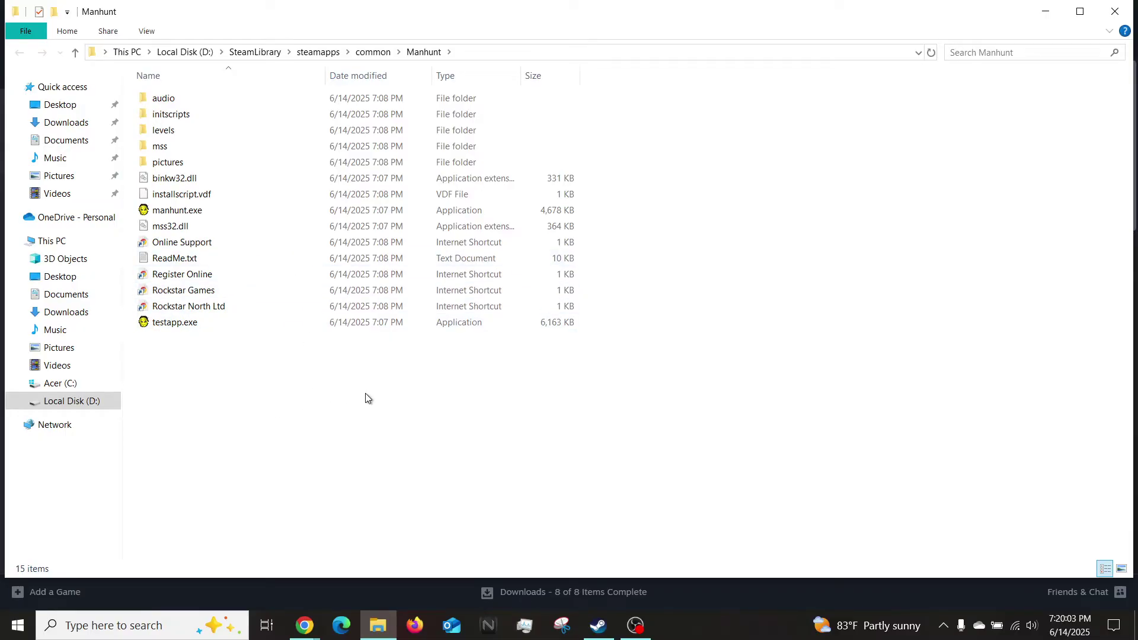
{"action": "right_click", "coordinate": [366, 398]}
{"action": "left_click", "coordinate": [311, 420]}
{"action": "key", "text": "ctrl+f"}
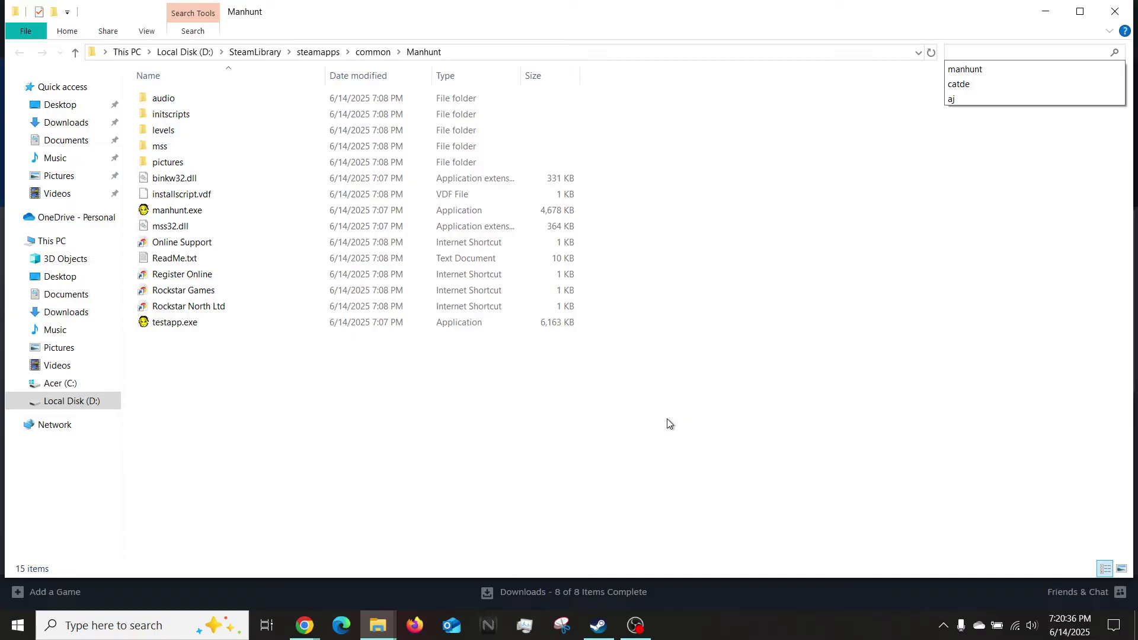
{"action": "left_click", "coordinate": [668, 419]}
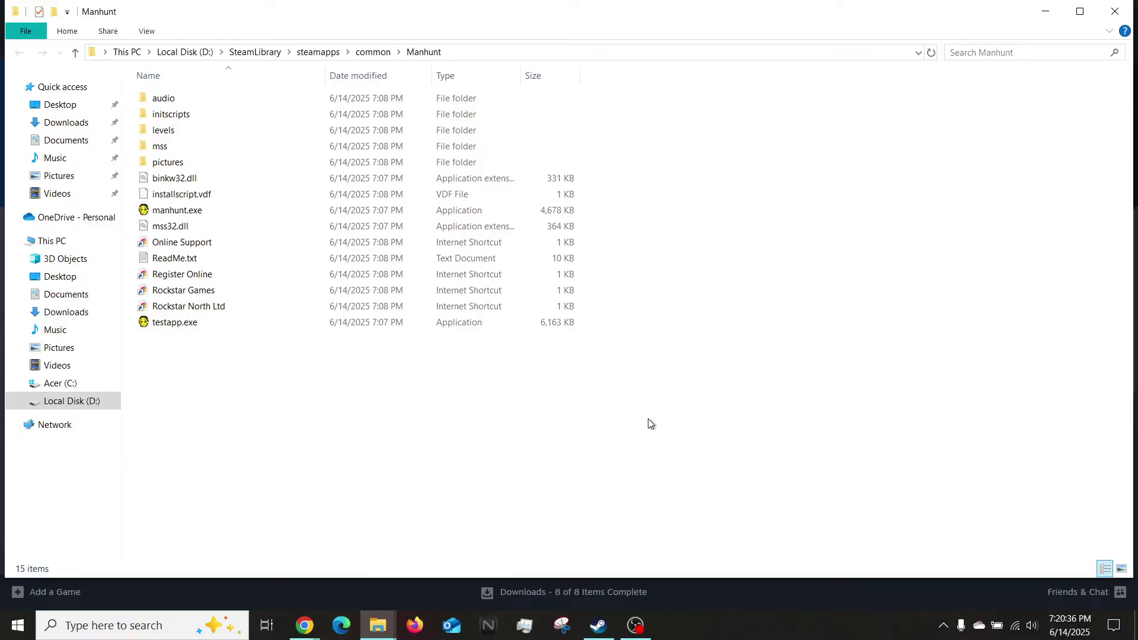
Step: Paste the fix files into the Manhunt folder and run Manhunt Fix.bat
{"action": "right_click", "coordinate": [625, 379]}
{"action": "left_click", "coordinate": [658, 478]}
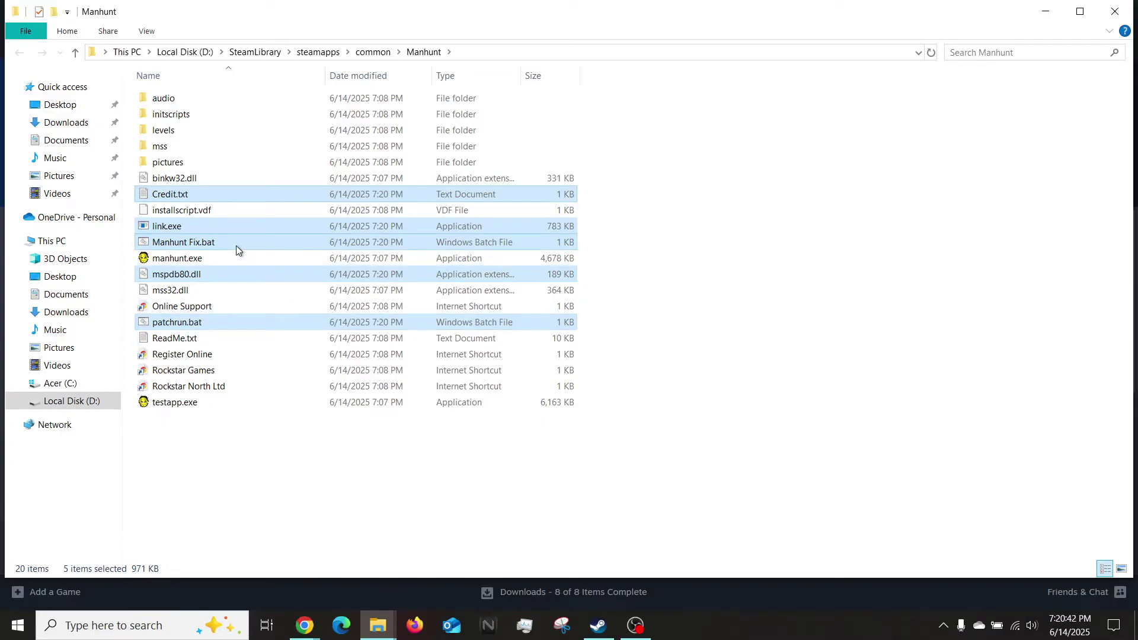
{"action": "double_click", "coordinate": [237, 248]}
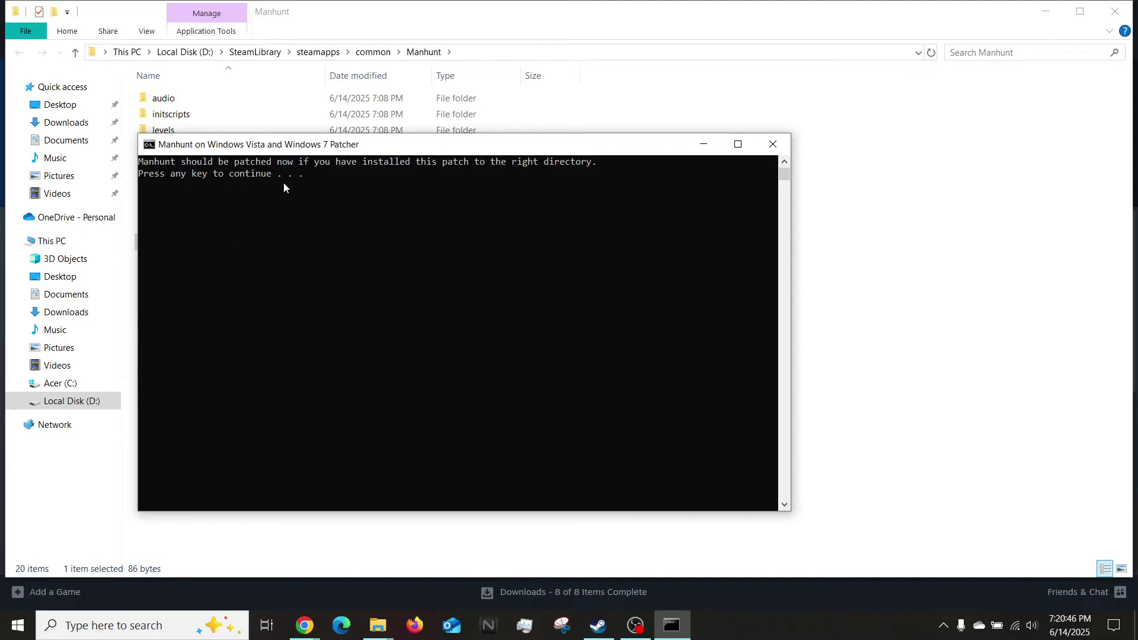
Step: Dismiss the patcher prompt, leaving a new manhunt.exe and a manhunt.exe.old backup
{"action": "key", "text": "Return"}
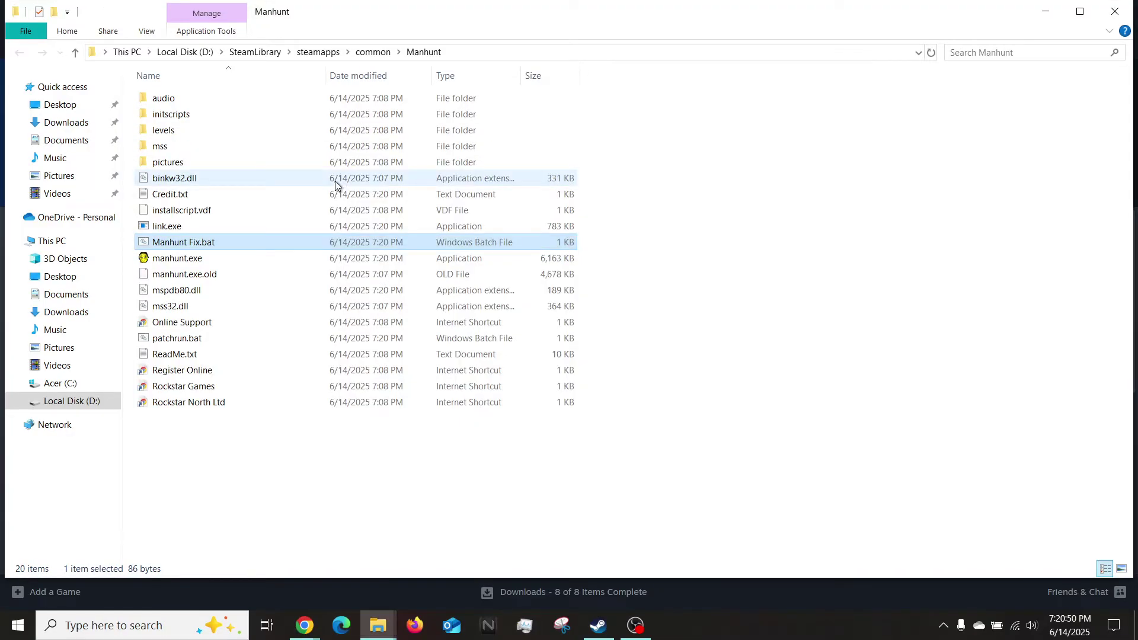
Step: Launch the patched Manhunt from Steam to its main menu, then choose QUIT
{"action": "left_click", "coordinate": [307, 595]}
{"action": "left_click", "coordinate": [1013, 405]}
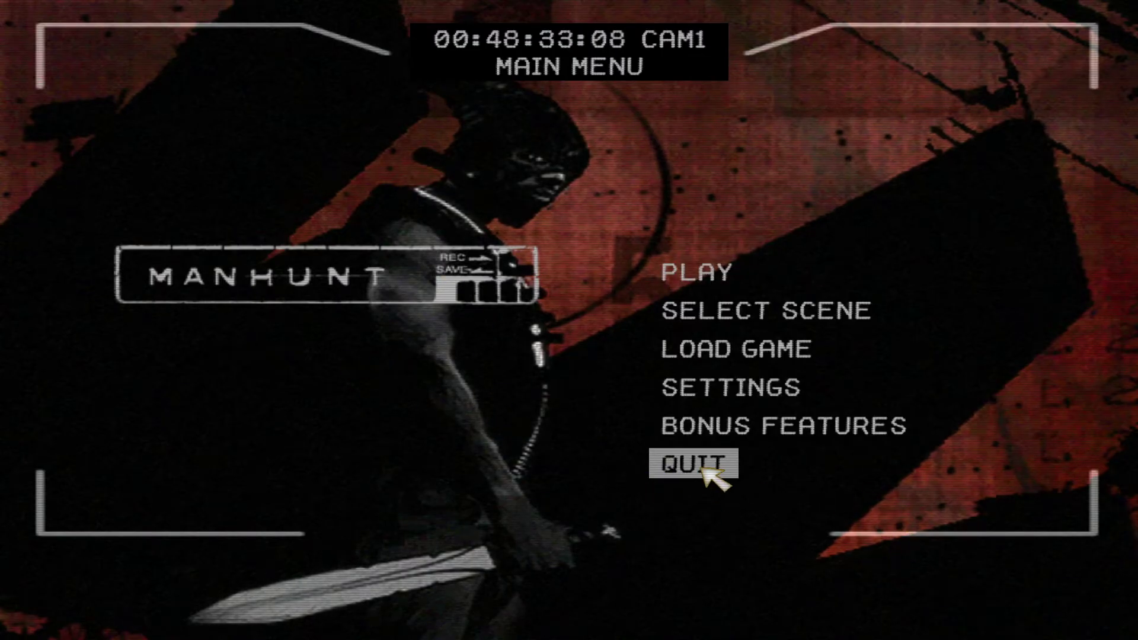
{"action": "left_click", "coordinate": [707, 469]}
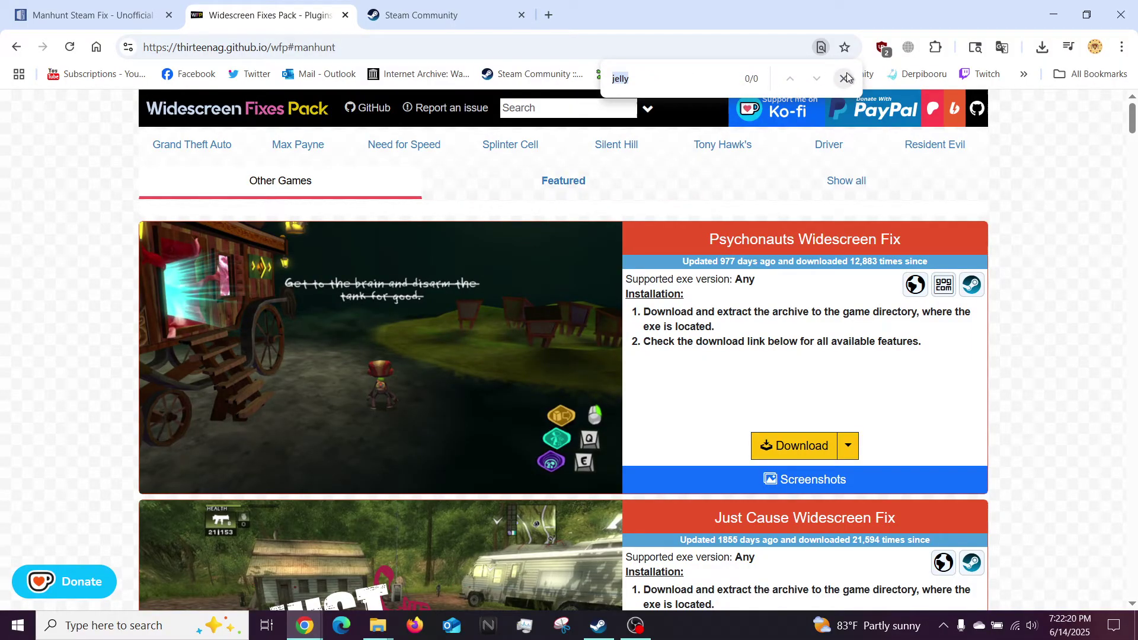
Step: Close the empty find bar on the Widescreen Fixes Pack page
{"action": "left_click", "coordinate": [845, 79]}
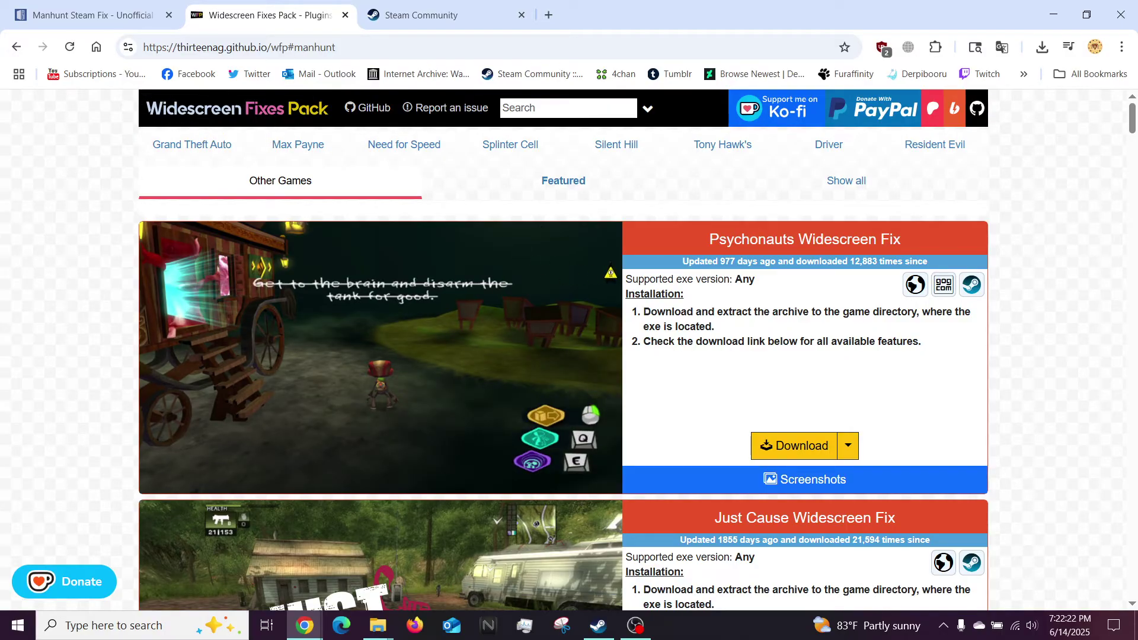
{"action": "scroll", "coordinate": [564, 350], "scroll_direction": "down", "scroll_amount": 4}
{"action": "scroll", "coordinate": [564, 350], "scroll_direction": "down", "scroll_amount": 1}
{"action": "scroll", "coordinate": [564, 350], "scroll_direction": "down", "scroll_amount": 3}
{"action": "scroll", "coordinate": [564, 351], "scroll_direction": "down", "scroll_amount": 2}
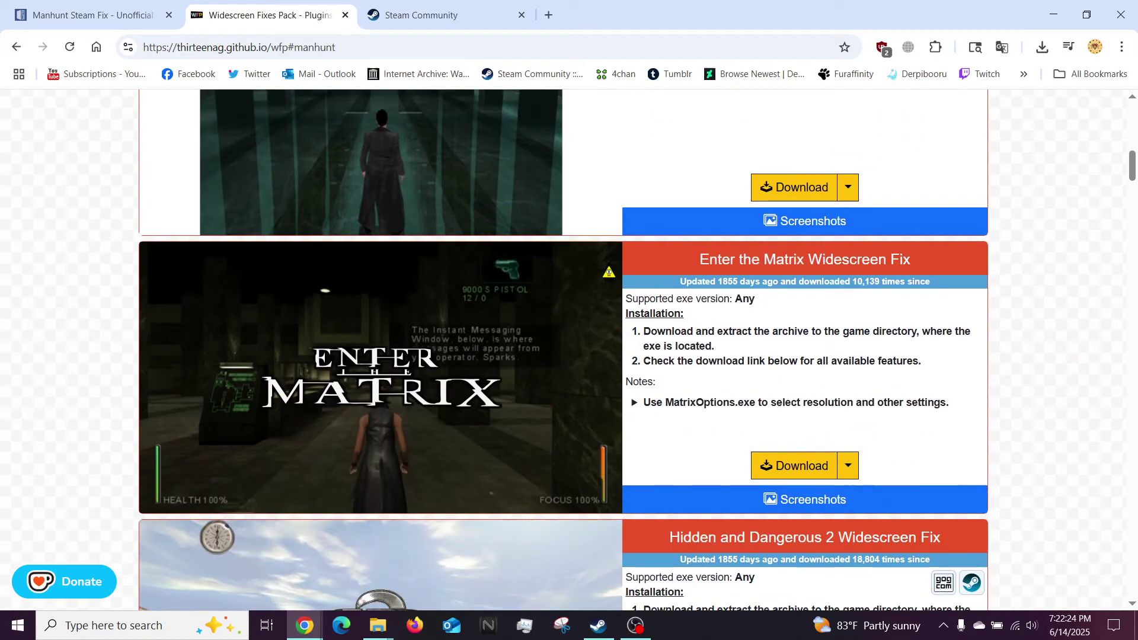
{"action": "scroll", "coordinate": [564, 351], "scroll_direction": "down", "scroll_amount": 4}
{"action": "scroll", "coordinate": [564, 350], "scroll_direction": "down", "scroll_amount": 4}
{"action": "scroll", "coordinate": [565, 351], "scroll_direction": "down", "scroll_amount": 1}
{"action": "scroll", "coordinate": [564, 351], "scroll_direction": "down", "scroll_amount": 3}
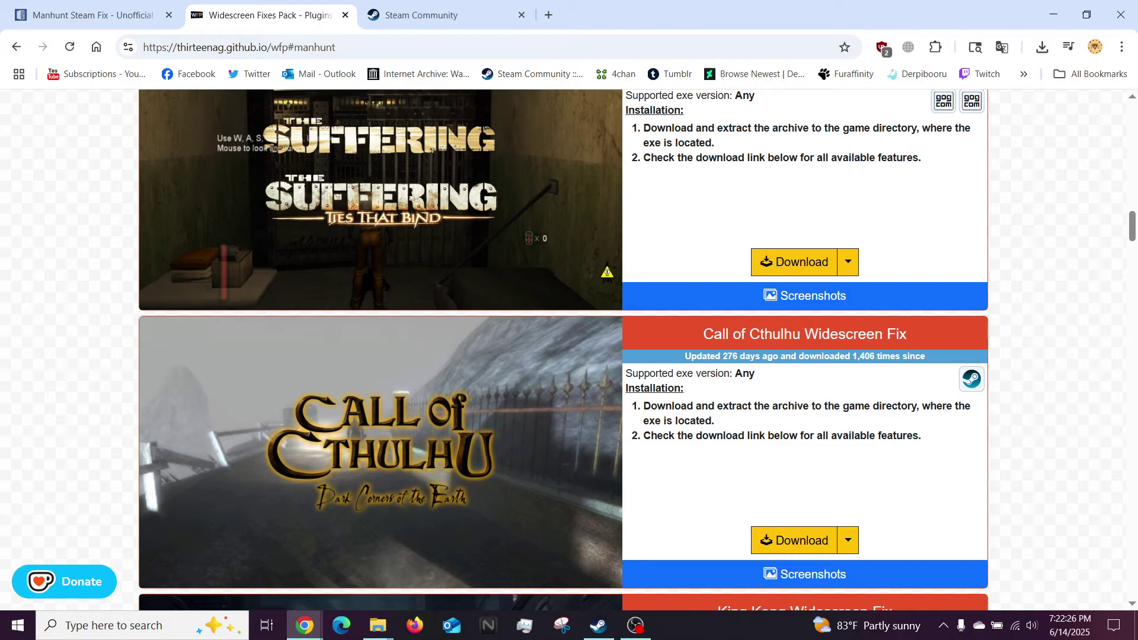
{"action": "scroll", "coordinate": [784, 341], "scroll_direction": "down", "scroll_amount": 5}
{"action": "scroll", "coordinate": [785, 341], "scroll_direction": "down", "scroll_amount": 3}
{"action": "scroll", "coordinate": [784, 341], "scroll_direction": "down", "scroll_amount": 3}
{"action": "scroll", "coordinate": [784, 340], "scroll_direction": "up", "scroll_amount": 2}
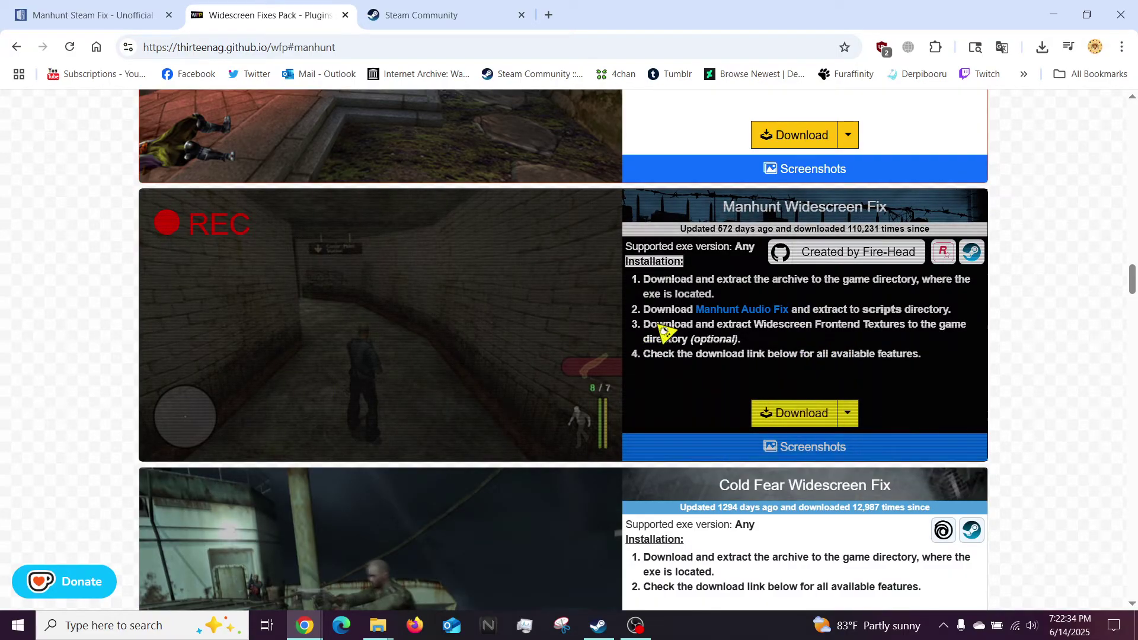
{"action": "scroll", "coordinate": [676, 324], "scroll_direction": "down", "scroll_amount": 3}
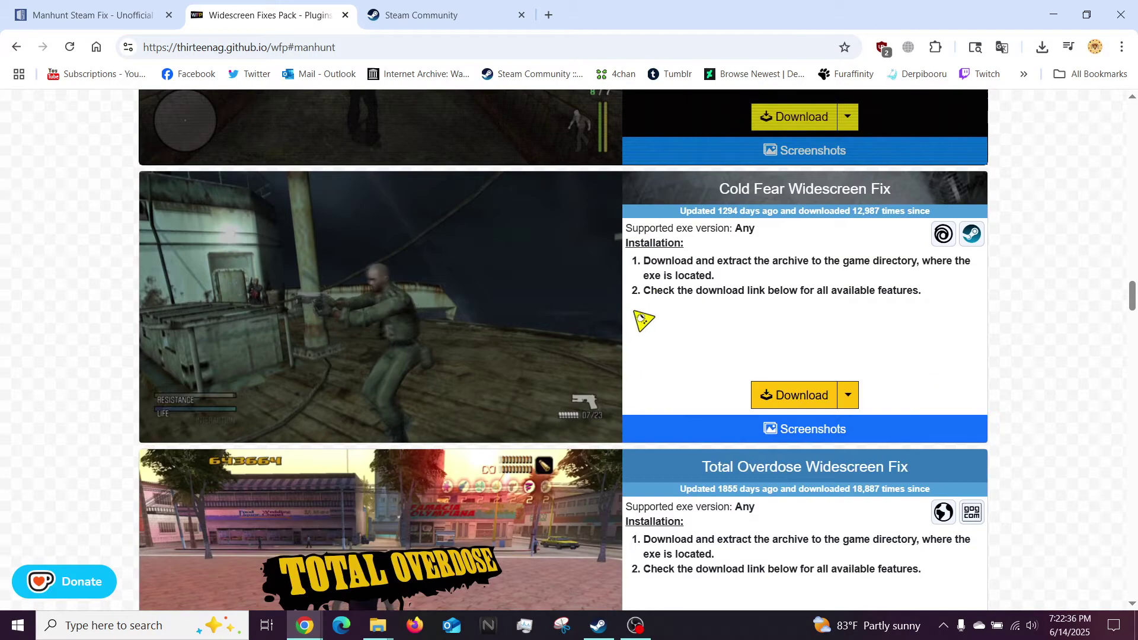
{"action": "scroll", "coordinate": [619, 311], "scroll_direction": "down", "scroll_amount": 2}
{"action": "scroll", "coordinate": [620, 316], "scroll_direction": "down", "scroll_amount": 4}
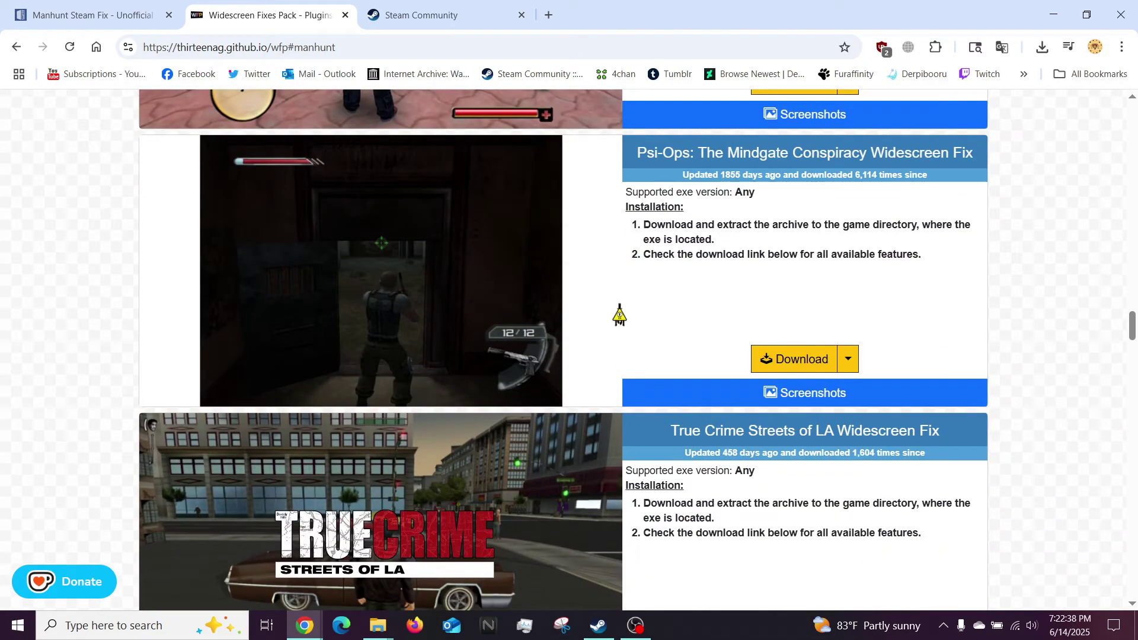
{"action": "scroll", "coordinate": [620, 316], "scroll_direction": "down", "scroll_amount": 5}
{"action": "scroll", "coordinate": [620, 317], "scroll_direction": "down", "scroll_amount": 2}
{"action": "scroll", "coordinate": [620, 316], "scroll_direction": "down", "scroll_amount": 3}
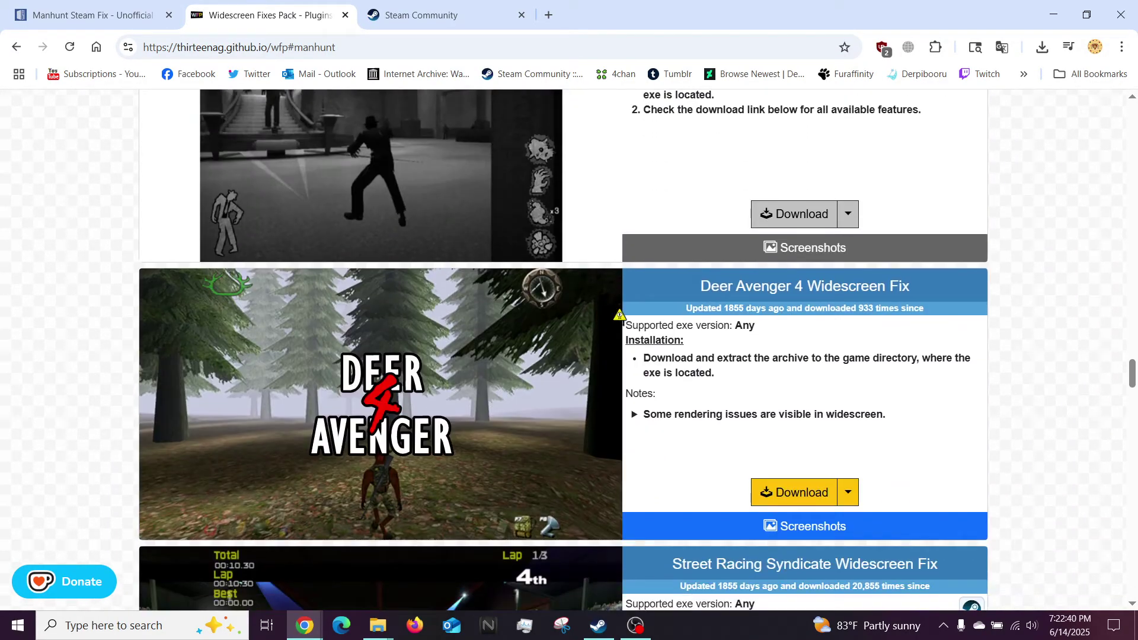
{"action": "scroll", "coordinate": [620, 315], "scroll_direction": "down", "scroll_amount": 4}
{"action": "scroll", "coordinate": [620, 316], "scroll_direction": "down", "scroll_amount": 3}
{"action": "scroll", "coordinate": [620, 316], "scroll_direction": "down", "scroll_amount": 3}
{"action": "scroll", "coordinate": [620, 316], "scroll_direction": "down", "scroll_amount": 3}
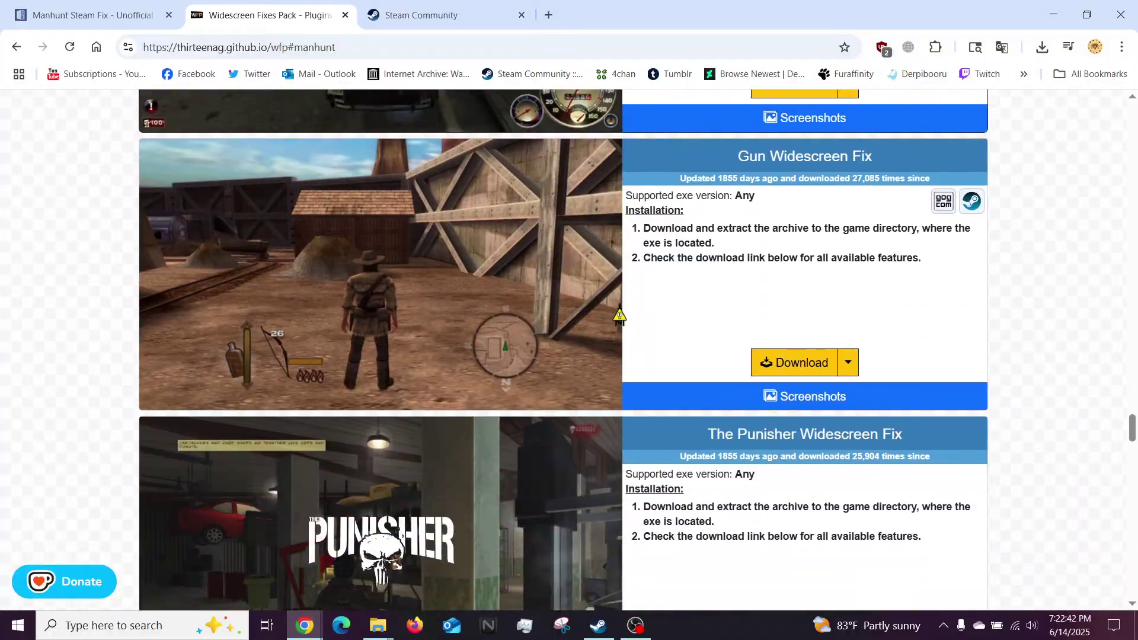
{"action": "scroll", "coordinate": [620, 316], "scroll_direction": "down", "scroll_amount": 3}
{"action": "scroll", "coordinate": [620, 316], "scroll_direction": "down", "scroll_amount": 4}
{"action": "scroll", "coordinate": [625, 313], "scroll_direction": "down", "scroll_amount": 4}
{"action": "scroll", "coordinate": [625, 313], "scroll_direction": "down", "scroll_amount": 4}
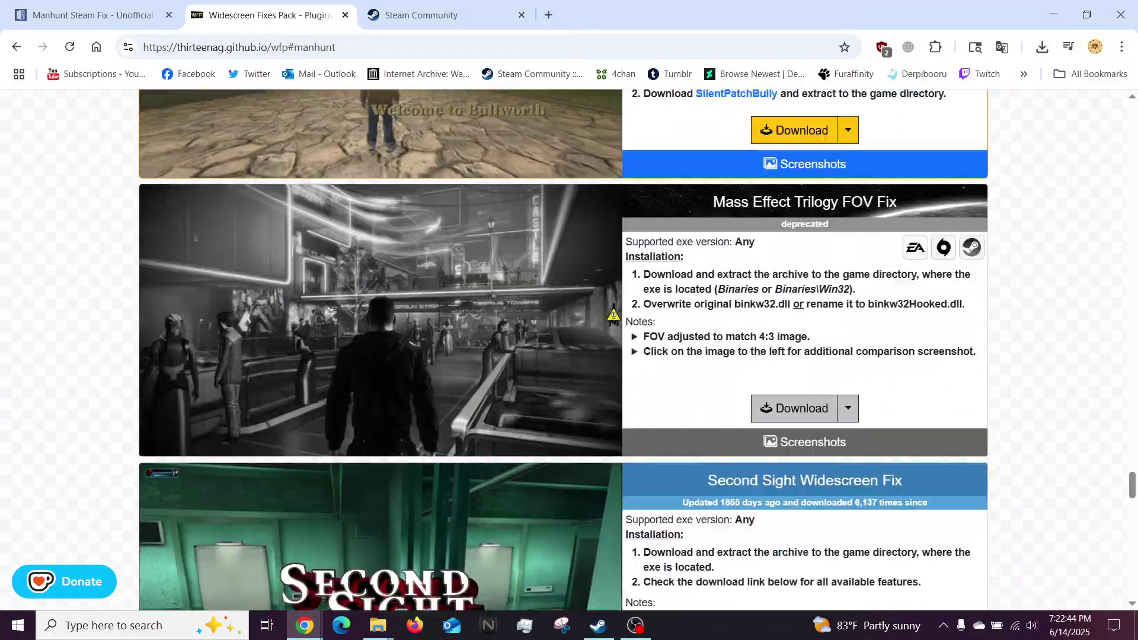
{"action": "scroll", "coordinate": [624, 314], "scroll_direction": "down", "scroll_amount": 6}
{"action": "scroll", "coordinate": [625, 313], "scroll_direction": "down", "scroll_amount": 3}
{"action": "scroll", "coordinate": [566, 337], "scroll_direction": "down", "scroll_amount": 2}
{"action": "scroll", "coordinate": [566, 337], "scroll_direction": "down", "scroll_amount": 2}
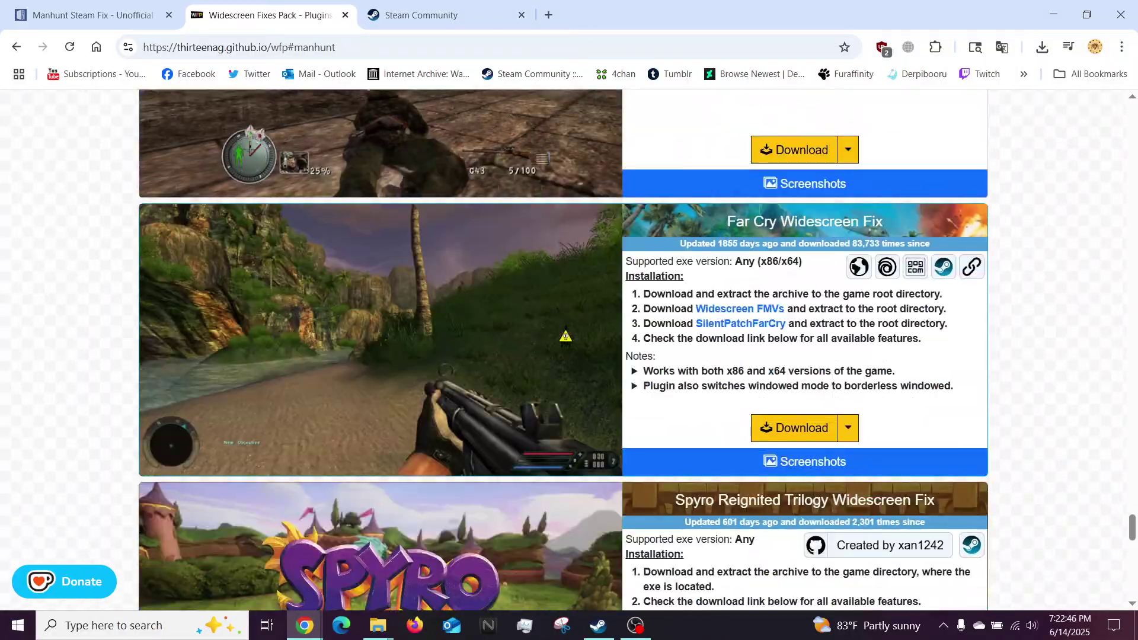
{"action": "scroll", "coordinate": [566, 337], "scroll_direction": "down", "scroll_amount": 5}
{"action": "scroll", "coordinate": [567, 337], "scroll_direction": "down", "scroll_amount": 7}
{"action": "scroll", "coordinate": [565, 337], "scroll_direction": "down", "scroll_amount": 3}
{"action": "scroll", "coordinate": [566, 336], "scroll_direction": "up", "scroll_amount": 5}
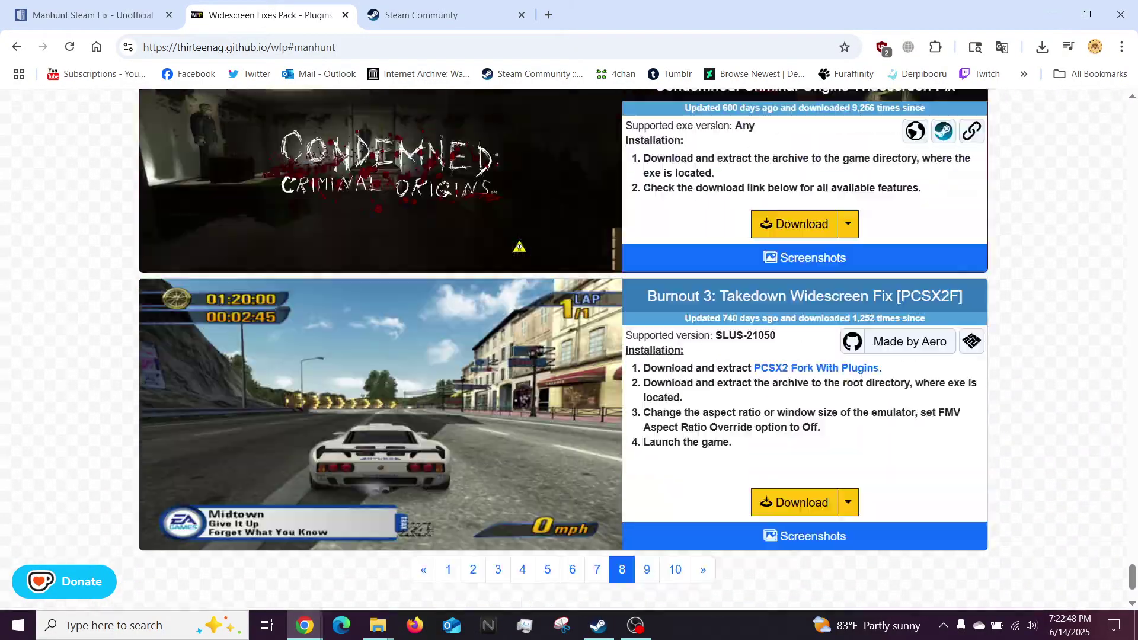
{"action": "scroll", "coordinate": [566, 336], "scroll_direction": "up", "scroll_amount": 5}
Step: Continue past Steam's notice to the PCGamingWiki glossary and search it for 'manhunt' (no matches)
{"action": "left_click", "coordinate": [436, 15]}
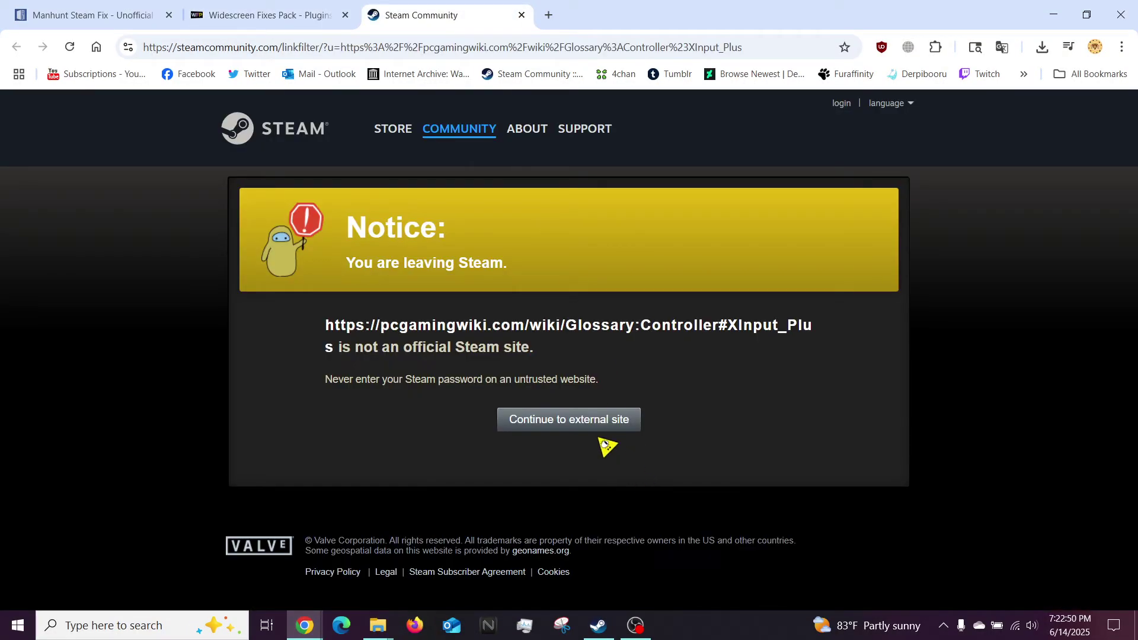
{"action": "left_click", "coordinate": [572, 419]}
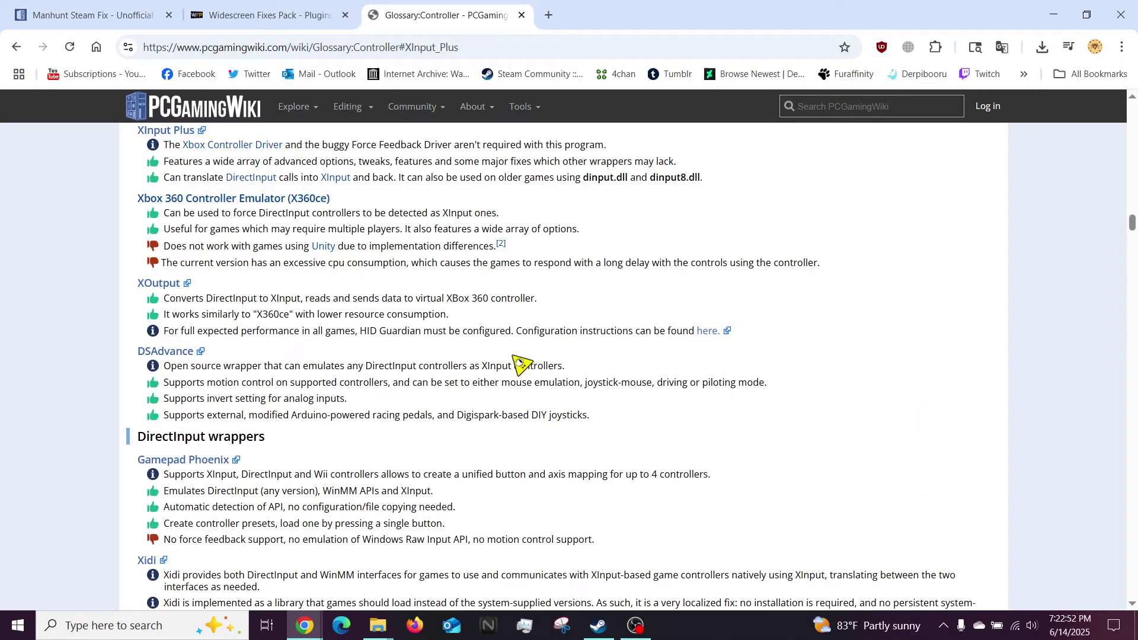
{"action": "scroll", "coordinate": [501, 294], "scroll_direction": "up", "scroll_amount": 3}
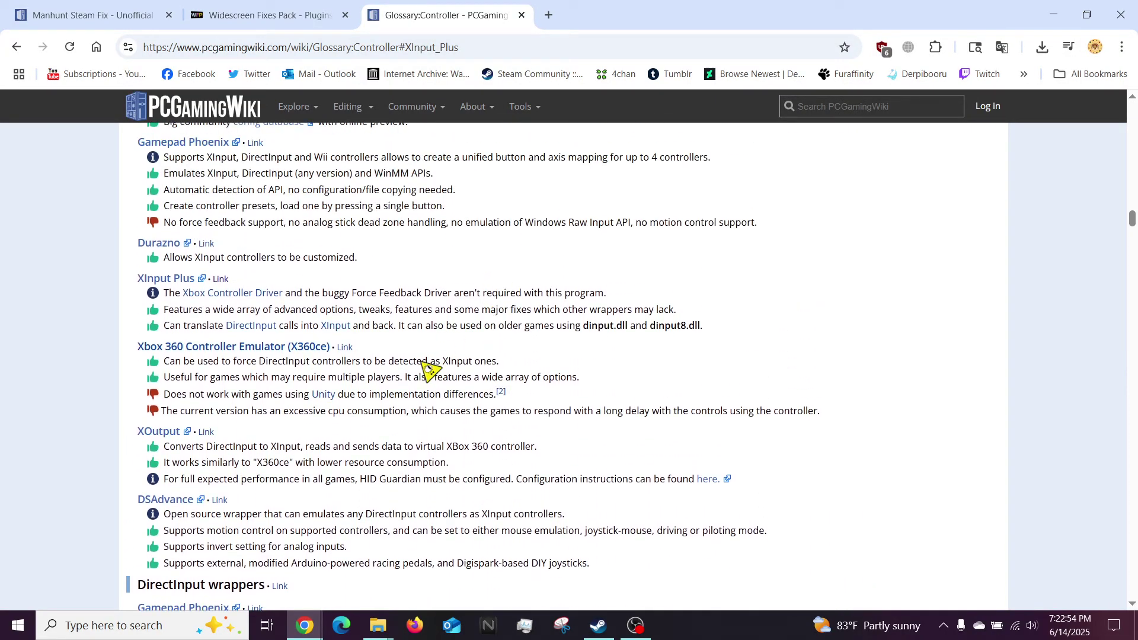
{"action": "scroll", "coordinate": [432, 373], "scroll_direction": "up", "scroll_amount": 5}
{"action": "scroll", "coordinate": [431, 374], "scroll_direction": "up", "scroll_amount": 5}
{"action": "scroll", "coordinate": [430, 378], "scroll_direction": "up", "scroll_amount": 5}
{"action": "scroll", "coordinate": [429, 378], "scroll_direction": "up", "scroll_amount": 5}
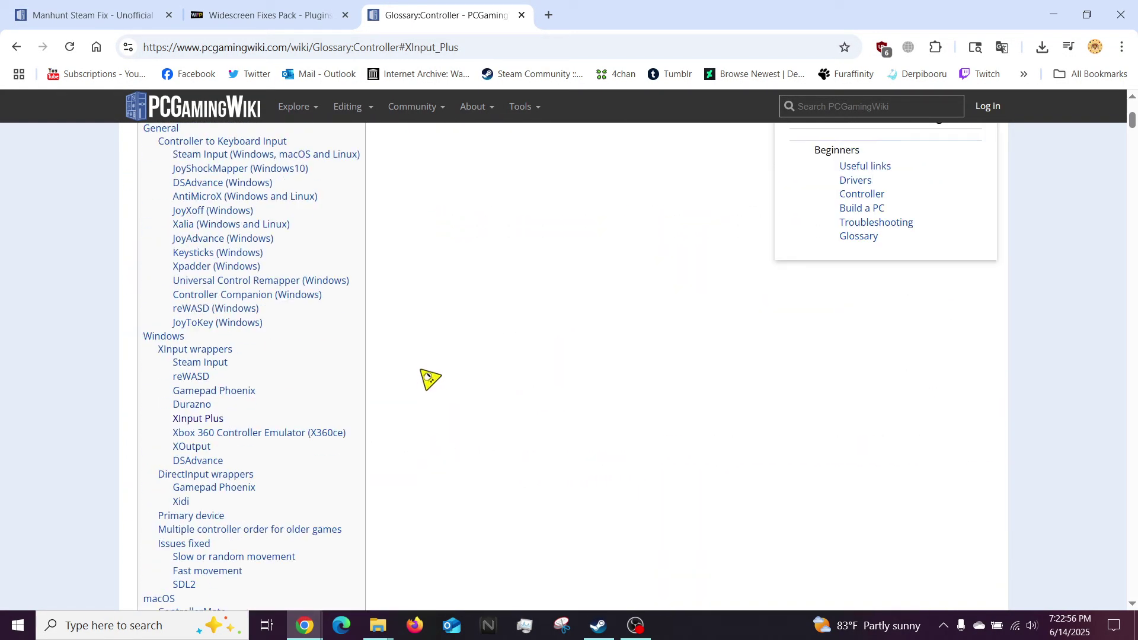
{"action": "scroll", "coordinate": [431, 383], "scroll_direction": "up", "scroll_amount": 3}
{"action": "scroll", "coordinate": [430, 385], "scroll_direction": "down", "scroll_amount": 1}
{"action": "scroll", "coordinate": [429, 384], "scroll_direction": "down", "scroll_amount": 8}
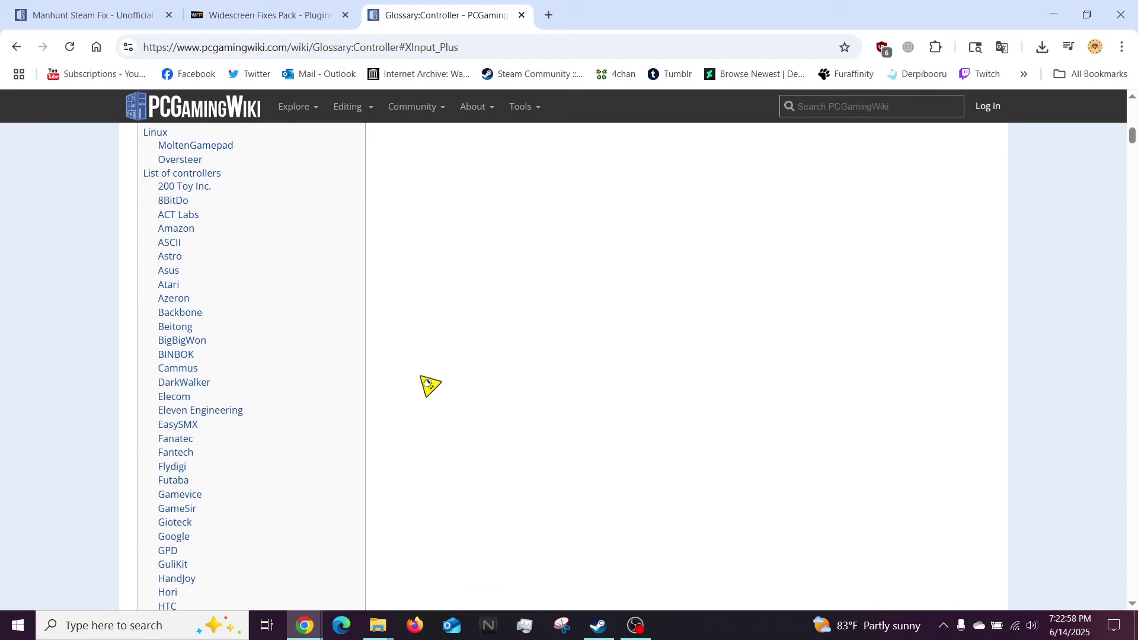
{"action": "scroll", "coordinate": [430, 384], "scroll_direction": "down", "scroll_amount": 8}
{"action": "key", "text": "ctrl+f"}
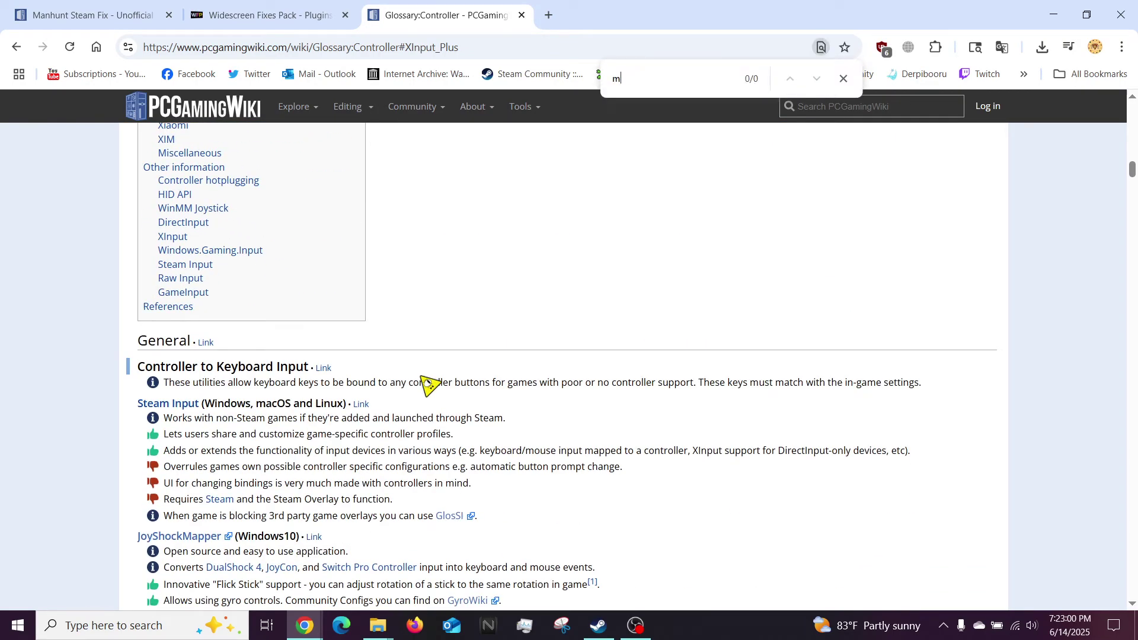
{"action": "type", "text": "manhunt"}
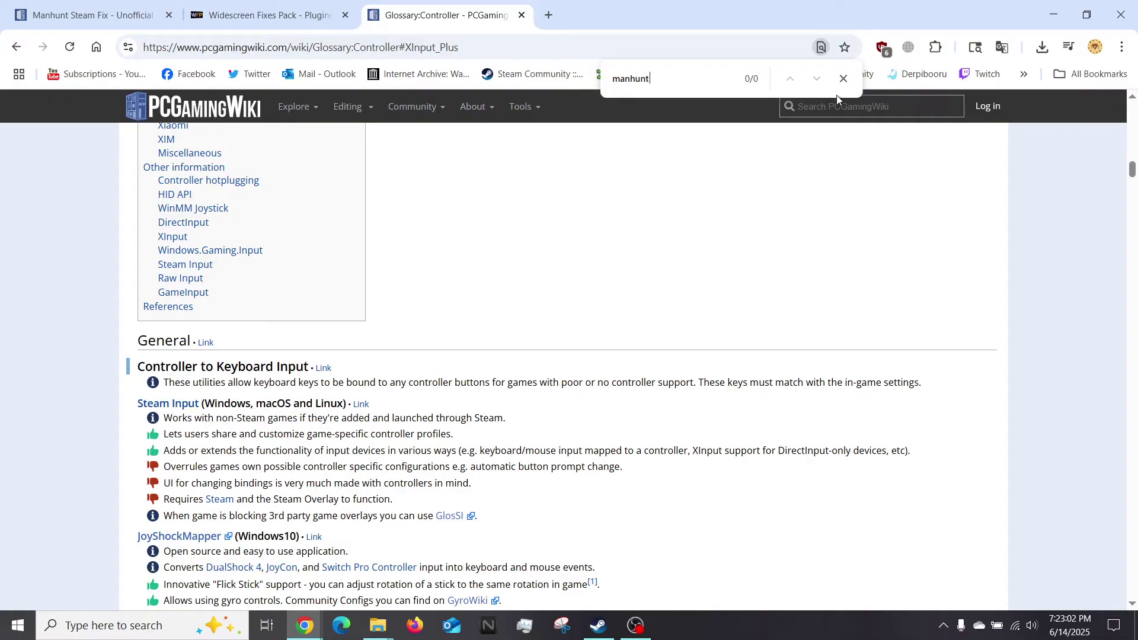
{"action": "left_click", "coordinate": [843, 78]}
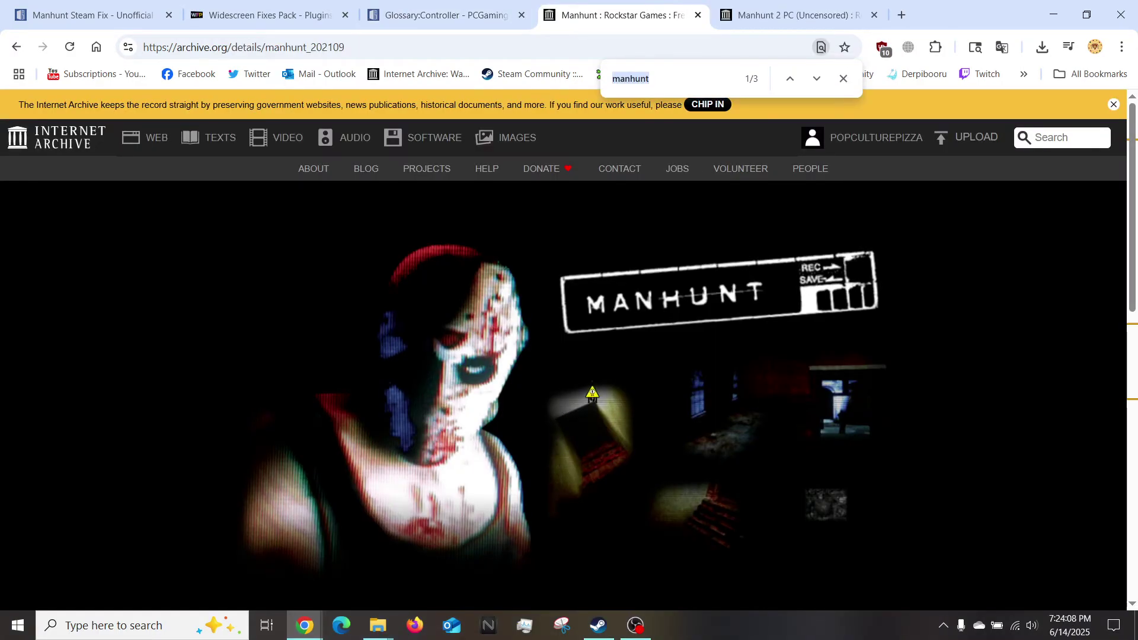
{"action": "scroll", "coordinate": [593, 394], "scroll_direction": "down", "scroll_amount": 3}
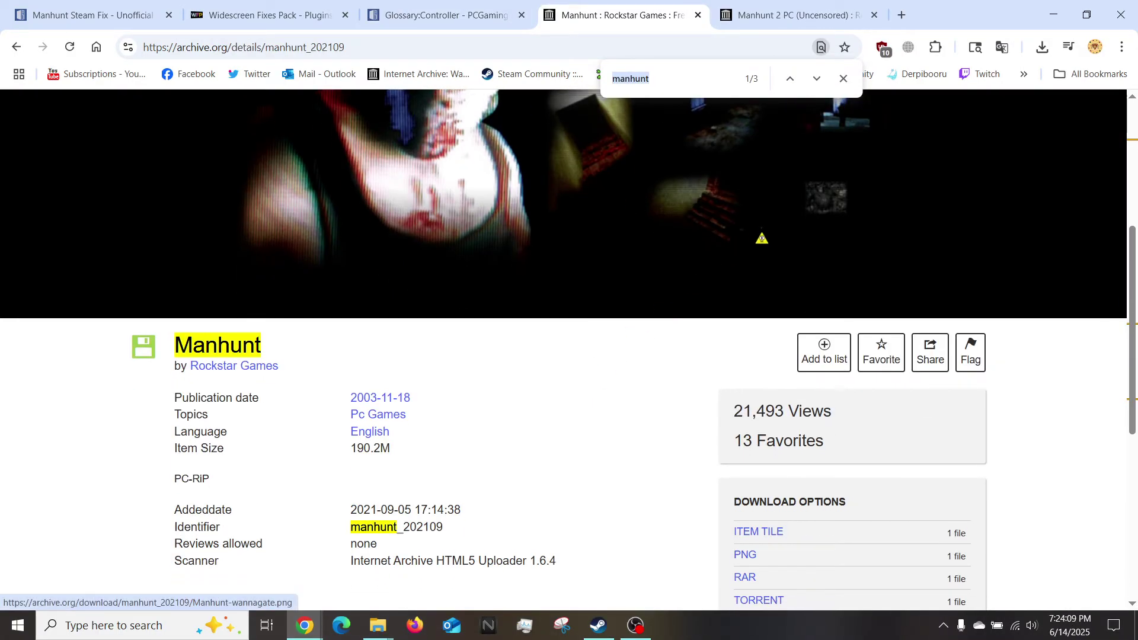
{"action": "scroll", "coordinate": [759, 237], "scroll_direction": "down", "scroll_amount": 2}
{"action": "scroll", "coordinate": [541, 299], "scroll_direction": "up", "scroll_amount": 3}
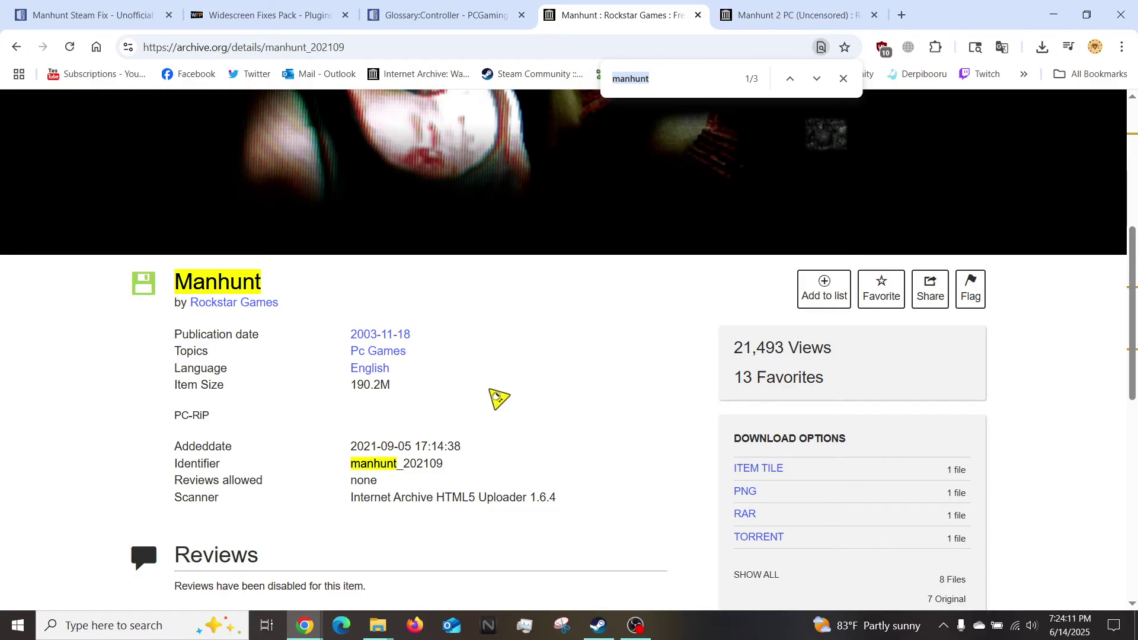
{"action": "scroll", "coordinate": [612, 414], "scroll_direction": "down", "scroll_amount": 1}
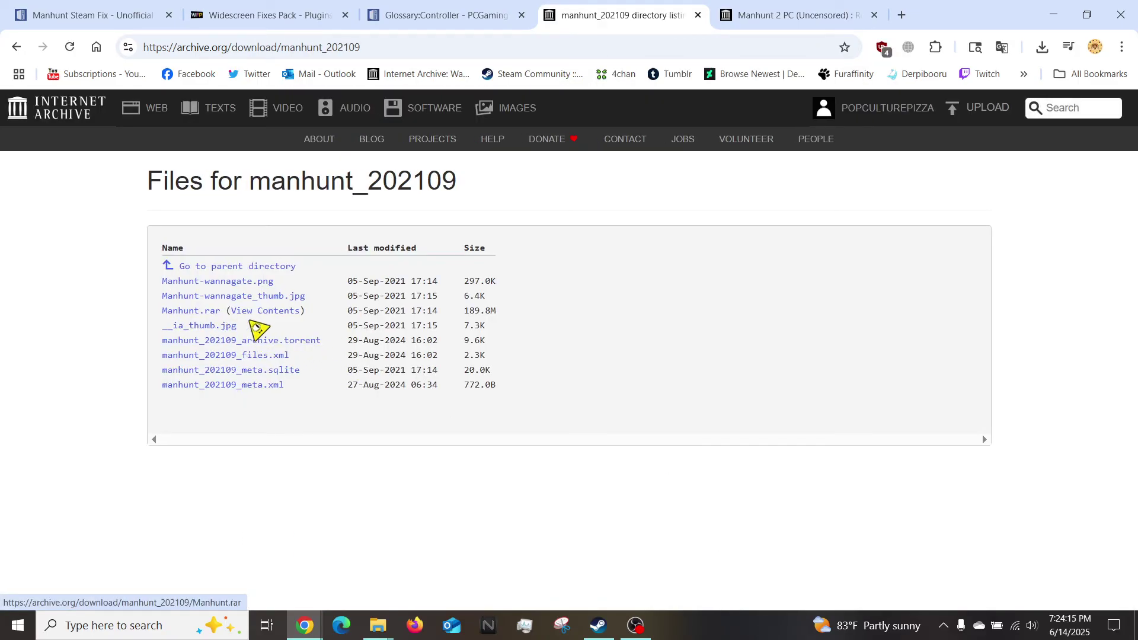
{"action": "key", "text": "alt+Left"}
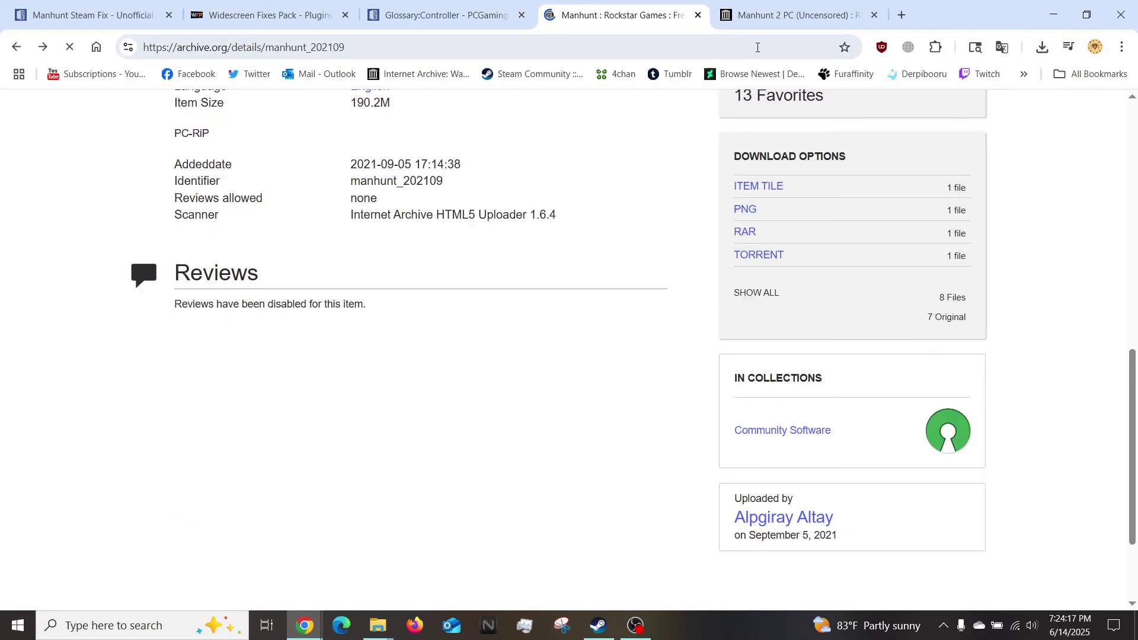
Step: Switch between the Manhunt 2 PC (Uncensored) and Manhunt archive tabs, ending on Manhunt 2
{"action": "left_click", "coordinate": [770, 11]}
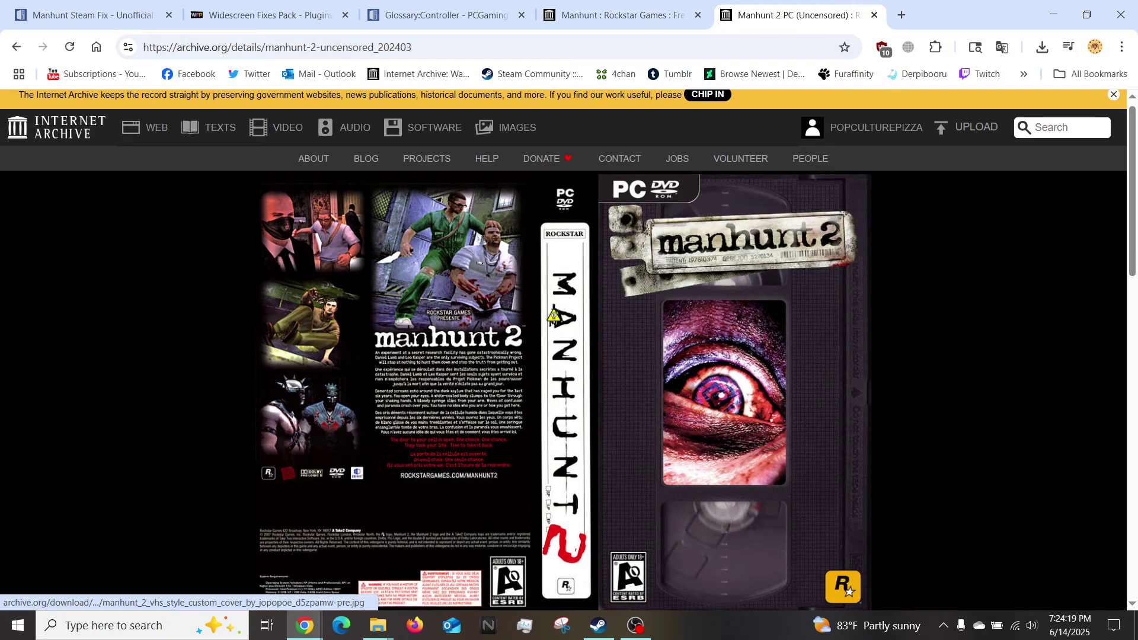
{"action": "scroll", "coordinate": [578, 329], "scroll_direction": "down", "scroll_amount": 3}
{"action": "scroll", "coordinate": [572, 317], "scroll_direction": "up", "scroll_amount": 2}
{"action": "scroll", "coordinate": [570, 328], "scroll_direction": "down", "scroll_amount": 5}
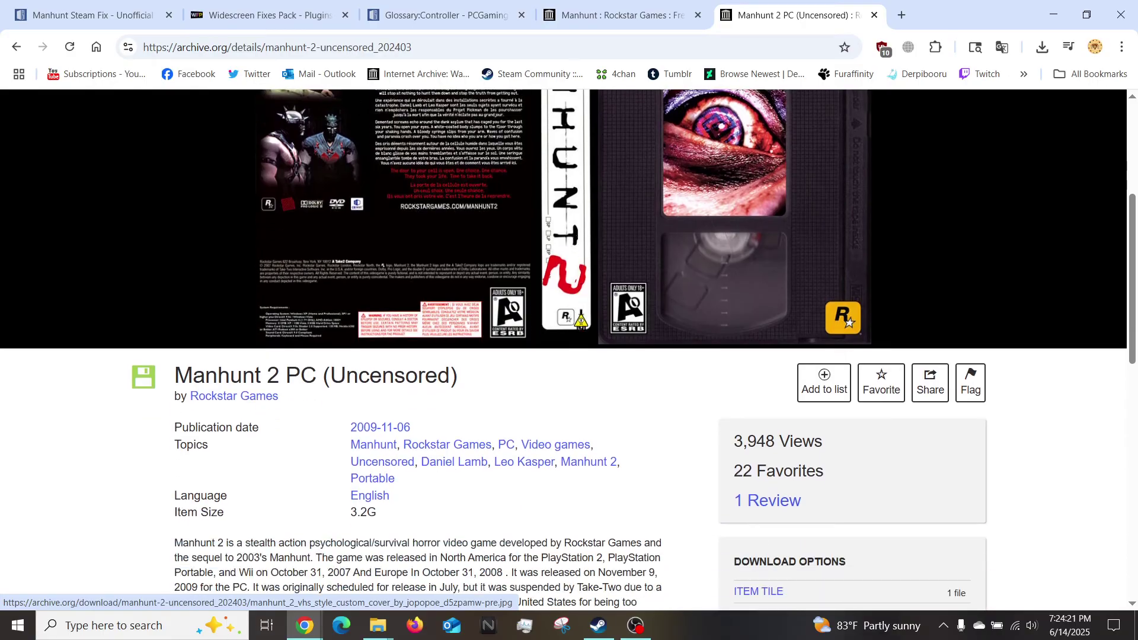
{"action": "left_click", "coordinate": [622, 14]}
{"action": "scroll", "coordinate": [477, 432], "scroll_direction": "up", "scroll_amount": 4}
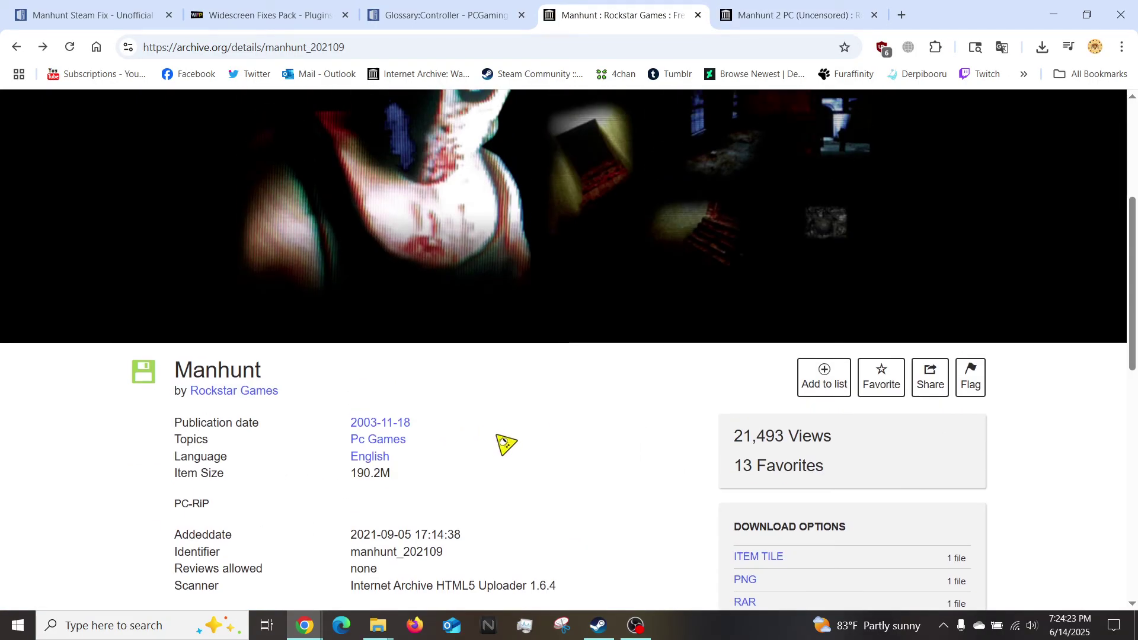
{"action": "scroll", "coordinate": [507, 445], "scroll_direction": "up", "scroll_amount": 3}
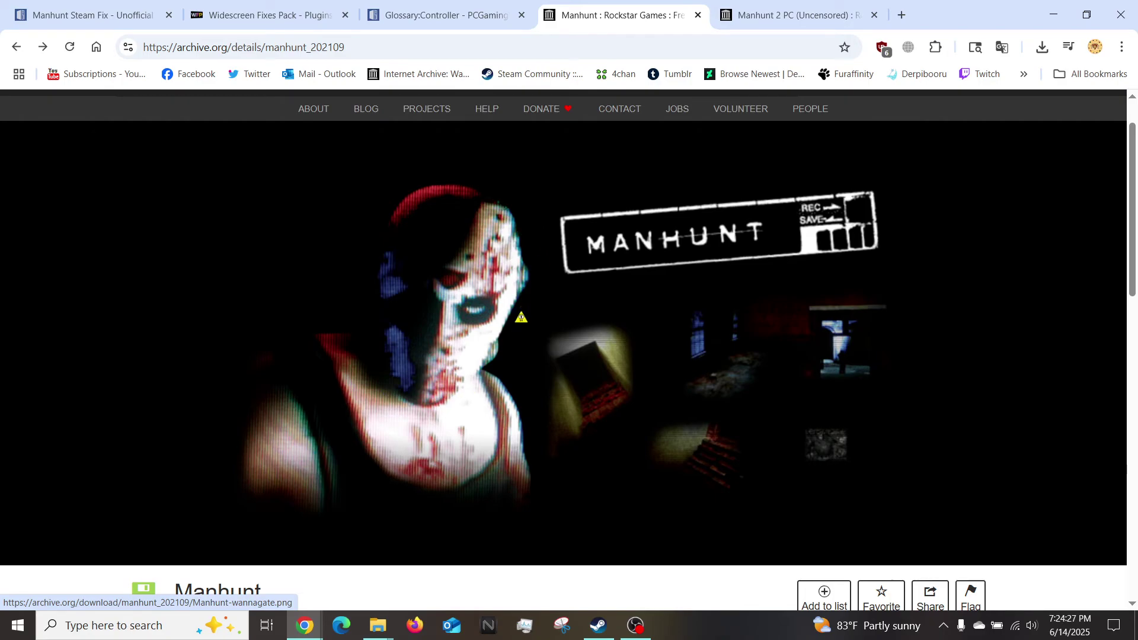
{"action": "left_click", "coordinate": [766, 11]}
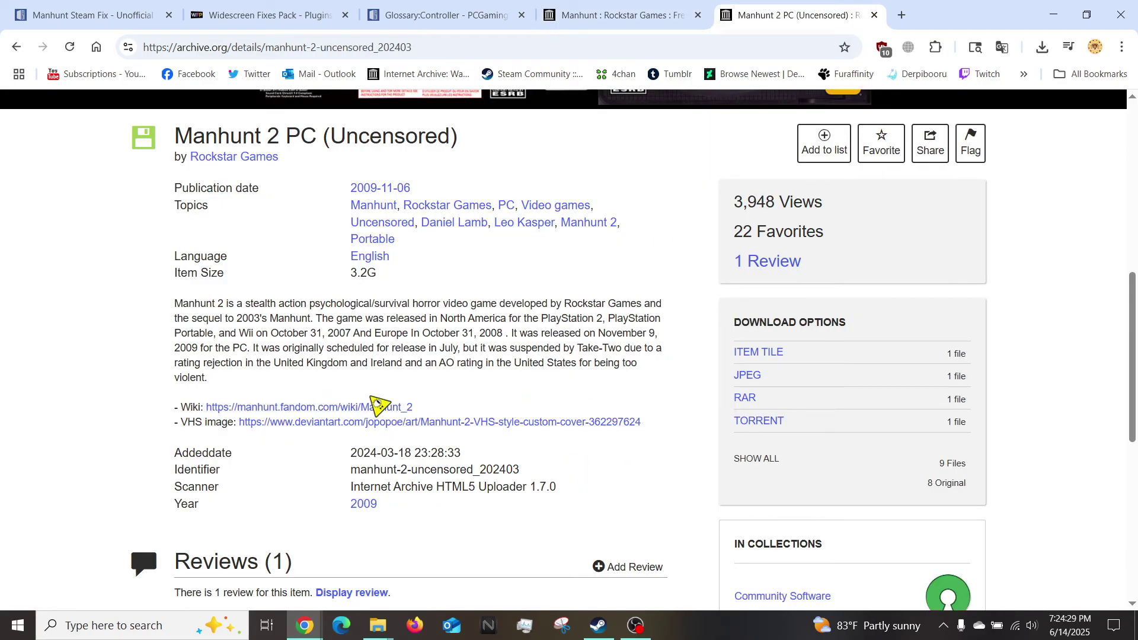
{"action": "scroll", "coordinate": [546, 377], "scroll_direction": "up", "scroll_amount": 3}
{"action": "scroll", "coordinate": [546, 377], "scroll_direction": "up", "scroll_amount": 3}
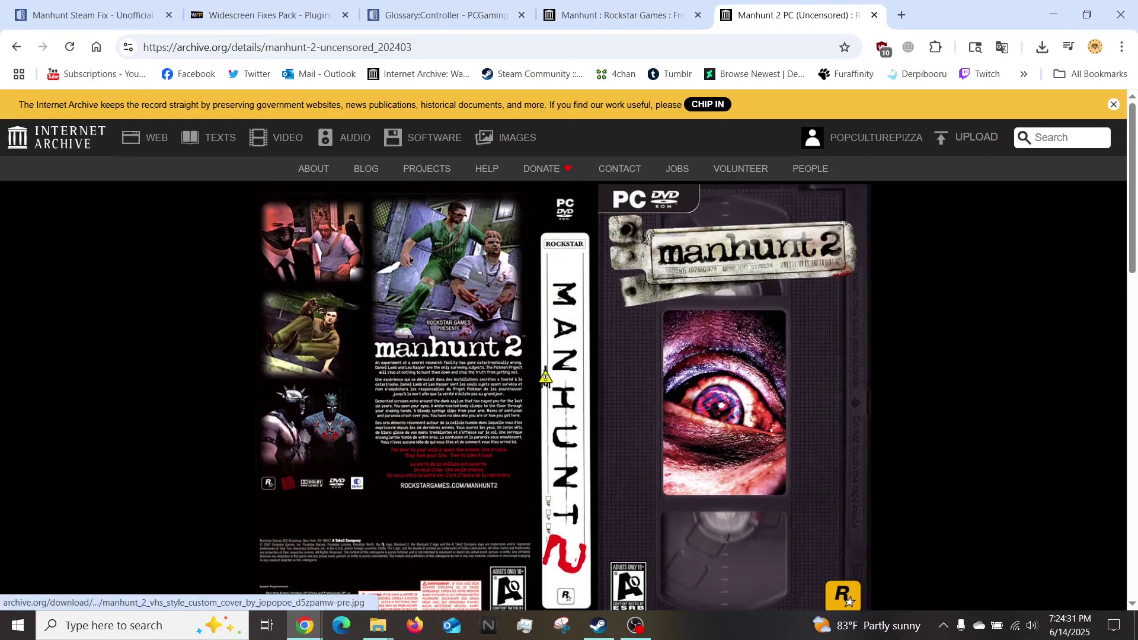
{"action": "scroll", "coordinate": [546, 377], "scroll_direction": "down", "scroll_amount": 2}
{"action": "scroll", "coordinate": [546, 377], "scroll_direction": "down", "scroll_amount": 3}
{"action": "scroll", "coordinate": [545, 377], "scroll_direction": "up", "scroll_amount": 3}
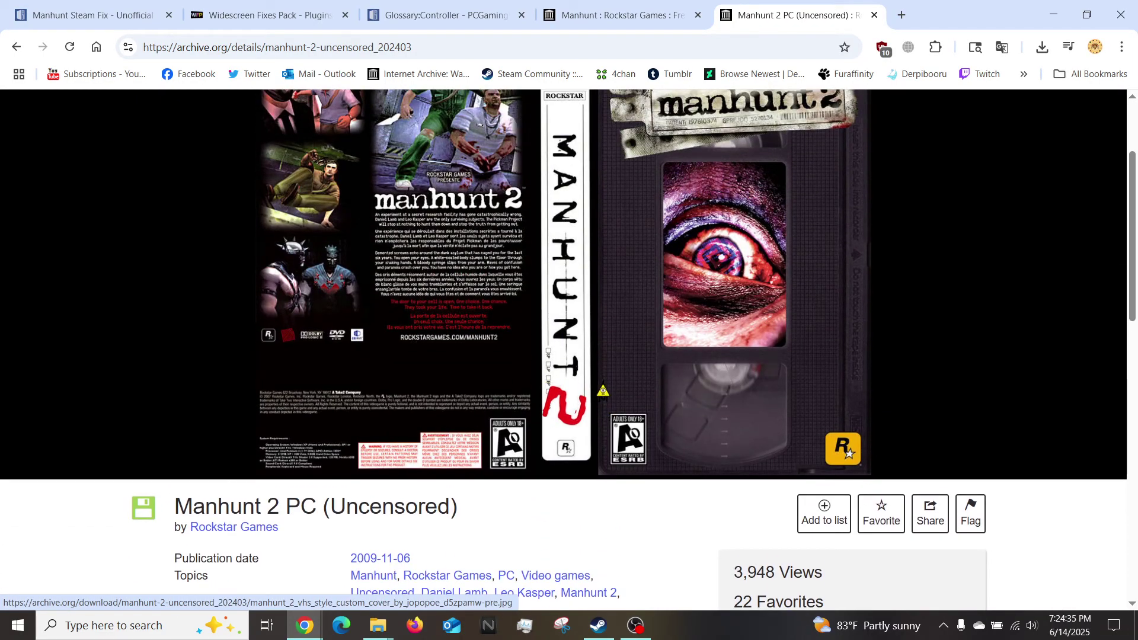
{"action": "scroll", "coordinate": [603, 389], "scroll_direction": "up", "scroll_amount": 2}
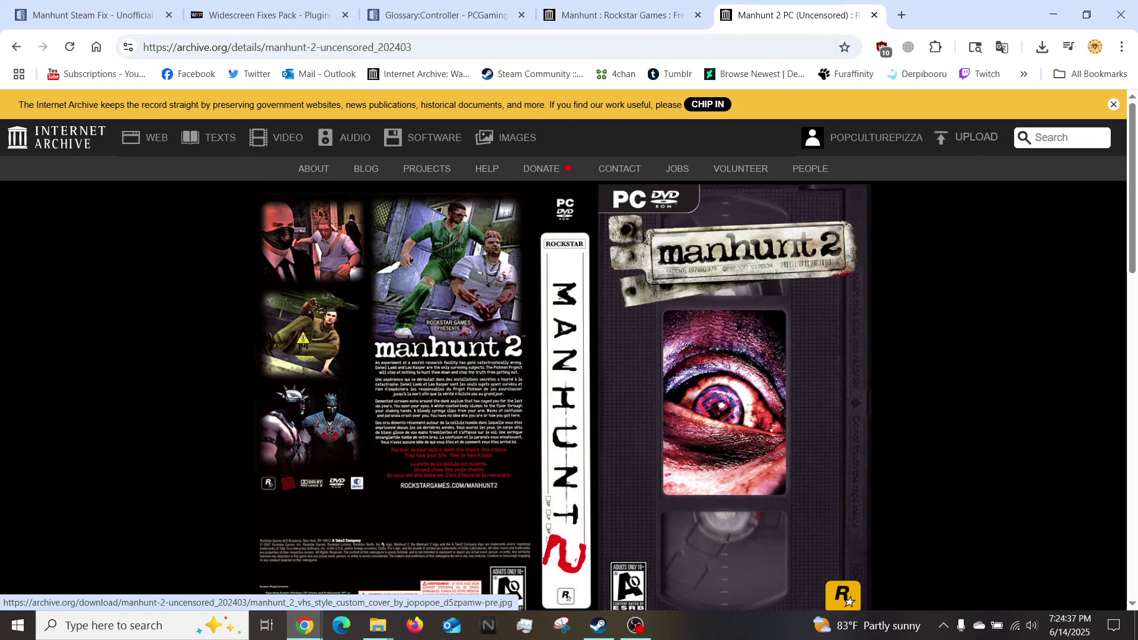
{"action": "scroll", "coordinate": [563, 377], "scroll_direction": "down", "scroll_amount": 5}
{"action": "scroll", "coordinate": [563, 377], "scroll_direction": "down", "scroll_amount": 6}
{"action": "scroll", "coordinate": [562, 378], "scroll_direction": "up", "scroll_amount": 3}
{"action": "scroll", "coordinate": [563, 377], "scroll_direction": "down", "scroll_amount": 4}
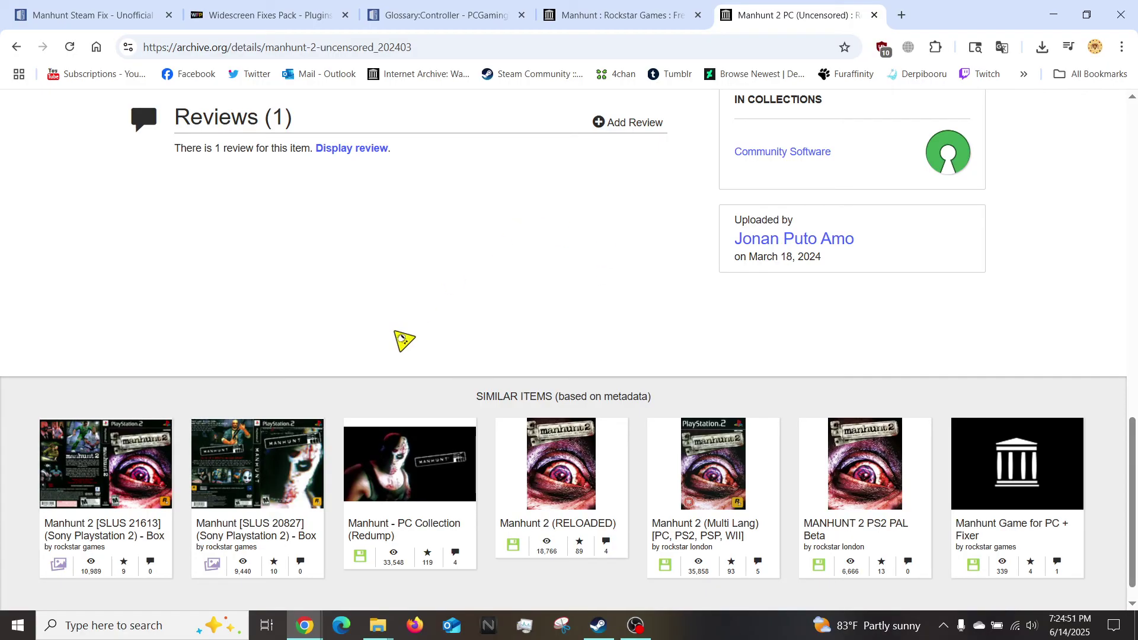
{"action": "scroll", "coordinate": [413, 294], "scroll_direction": "down", "scroll_amount": 1}
{"action": "scroll", "coordinate": [426, 352], "scroll_direction": "up", "scroll_amount": 1}
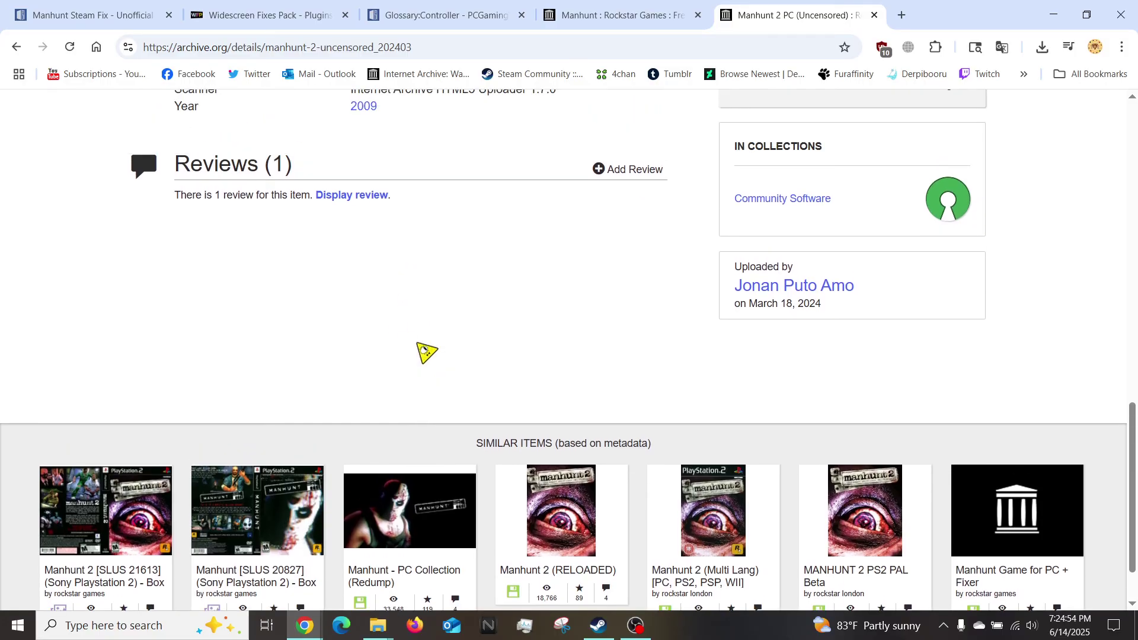
{"action": "scroll", "coordinate": [425, 352], "scroll_direction": "up", "scroll_amount": 3}
{"action": "scroll", "coordinate": [496, 364], "scroll_direction": "up", "scroll_amount": 4}
{"action": "scroll", "coordinate": [496, 364], "scroll_direction": "up", "scroll_amount": 3}
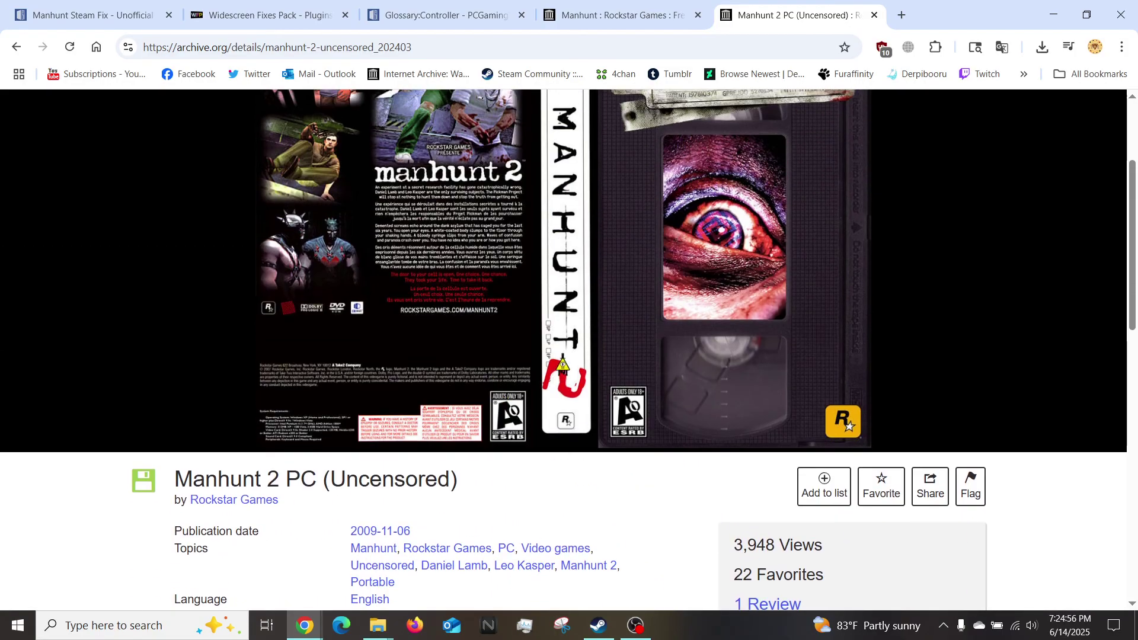
{"action": "scroll", "coordinate": [496, 363], "scroll_direction": "up", "scroll_amount": 2}
{"action": "scroll", "coordinate": [585, 321], "scroll_direction": "down", "scroll_amount": 2}
{"action": "scroll", "coordinate": [582, 320], "scroll_direction": "down", "scroll_amount": 4}
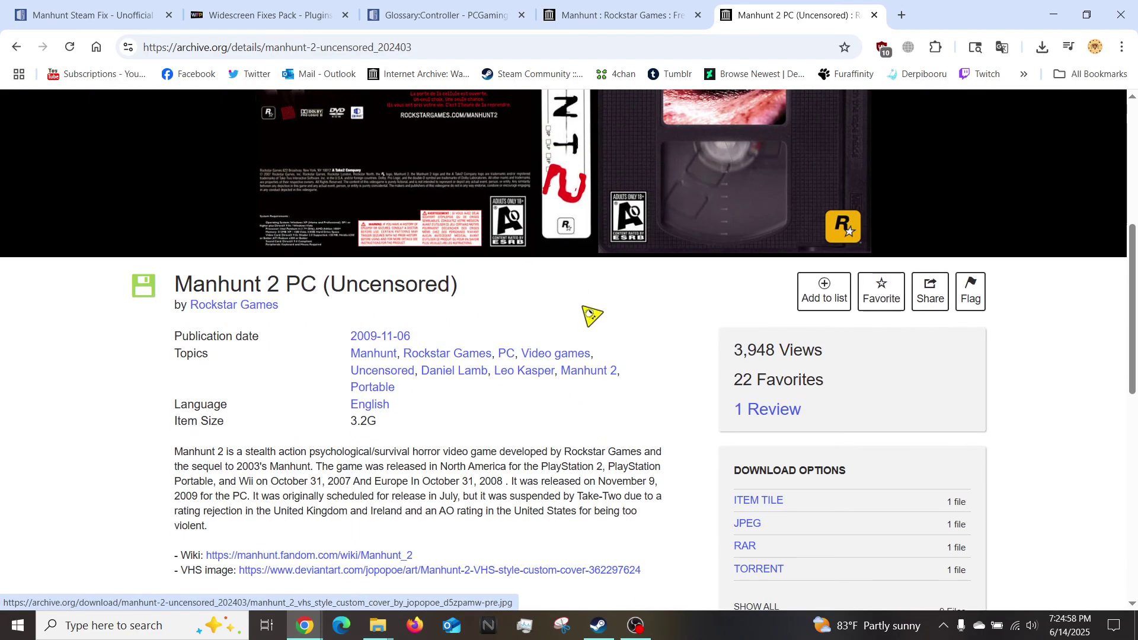
{"action": "scroll", "coordinate": [605, 314], "scroll_direction": "down", "scroll_amount": 4}
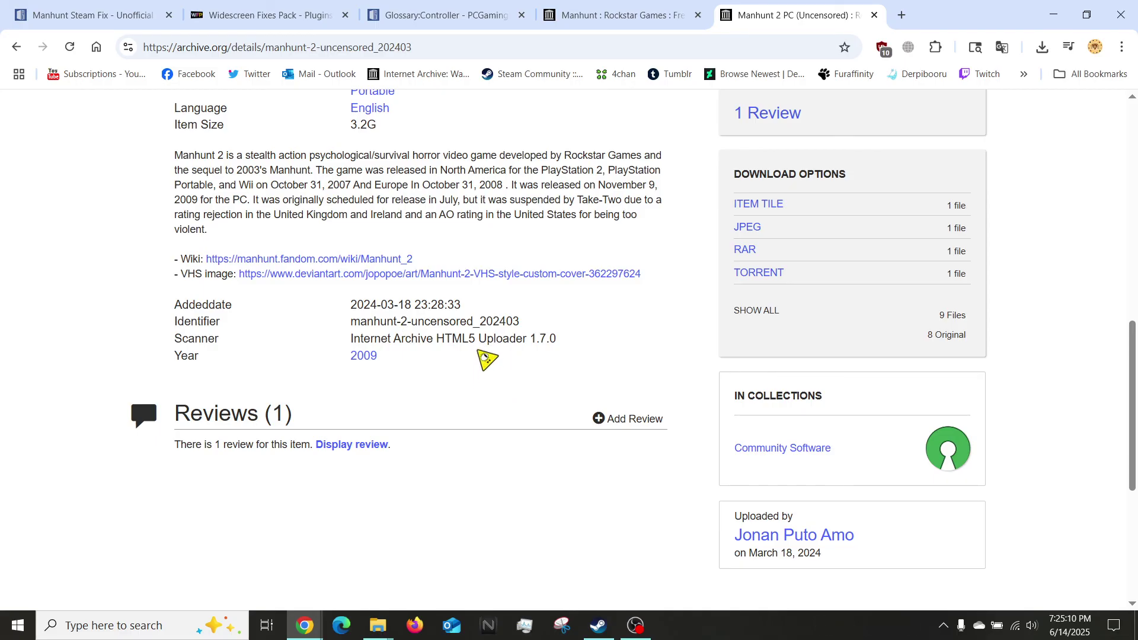
{"action": "scroll", "coordinate": [488, 356], "scroll_direction": "up", "scroll_amount": 3}
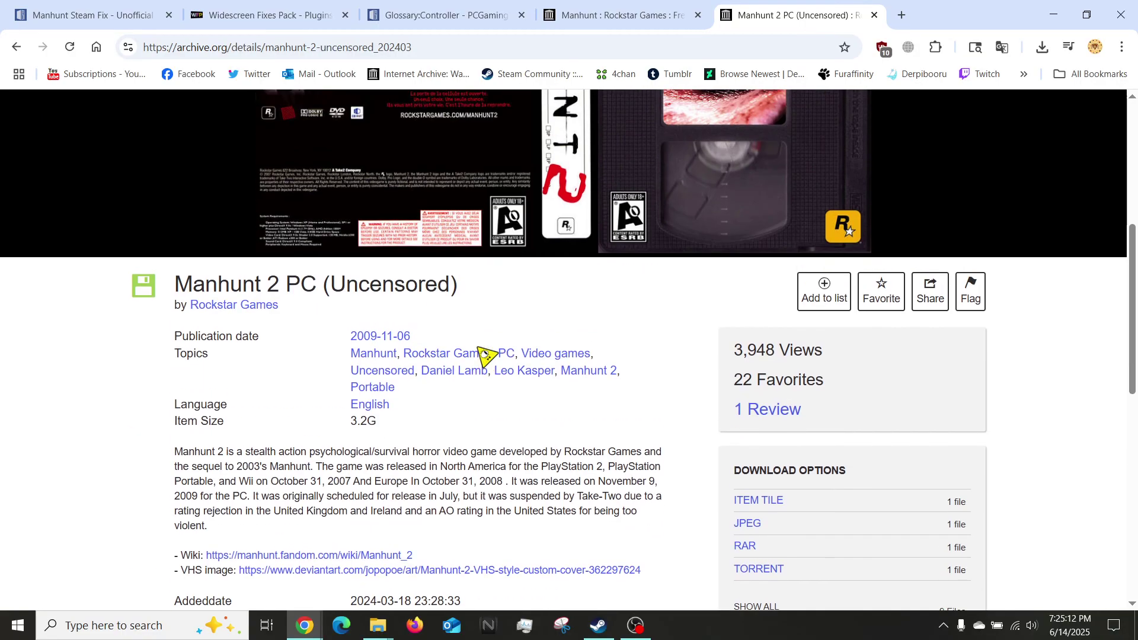
{"action": "scroll", "coordinate": [477, 355], "scroll_direction": "up", "scroll_amount": 2}
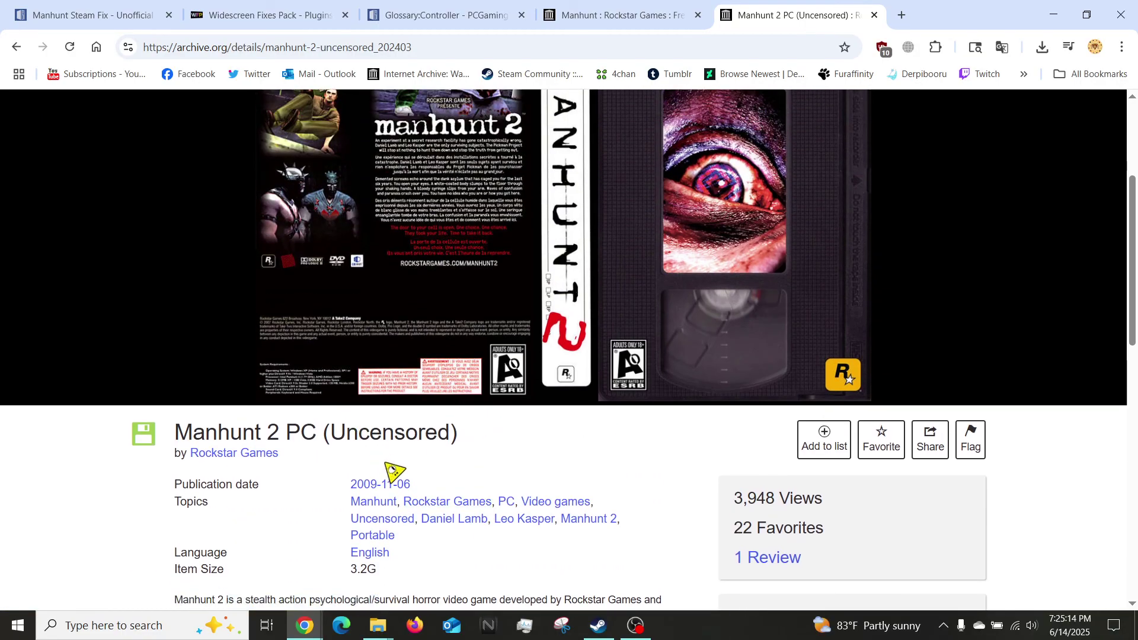